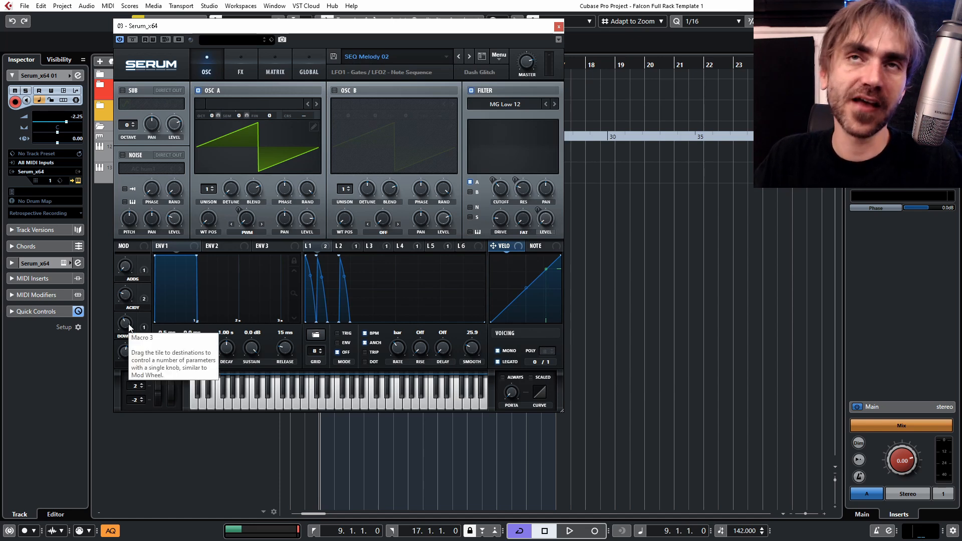
# View the effects used in the SEQ Melody 02 patch and return to its oscillator view to look over the macros.
pyautogui.click(239, 73)
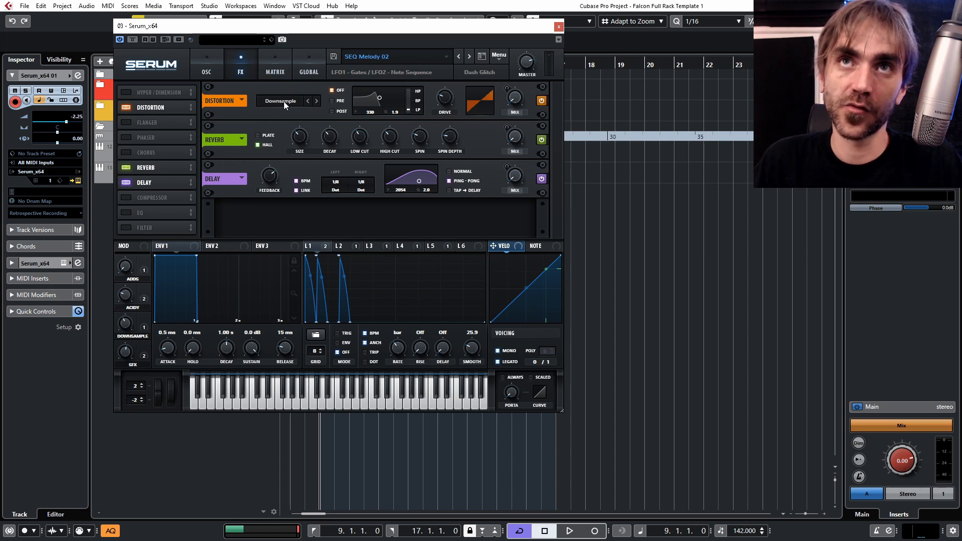
pyautogui.click(213, 70)
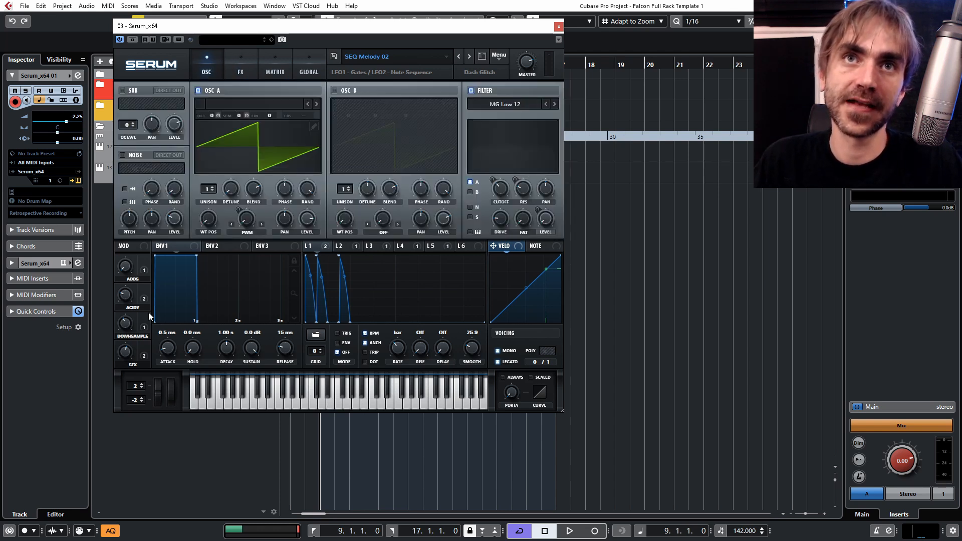
pyautogui.moveTo(125, 319)
pyautogui.moveTo(128, 339); pyautogui.dragTo(111, 386)
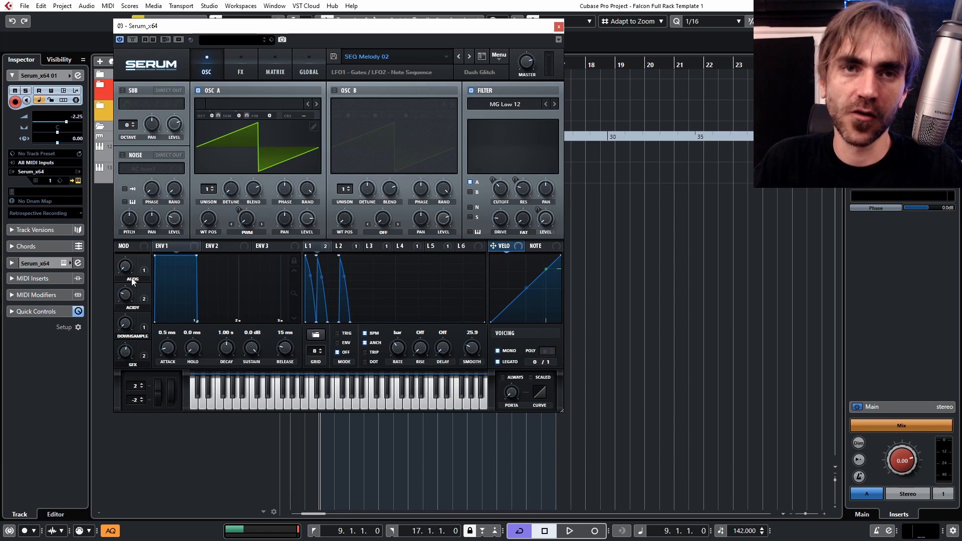
# Solo the Serum_x64 01 track and start playback, keeping the Serum window in reach of its macros.
pyautogui.moveTo(395, 34); pyautogui.dragTo(681, 118)
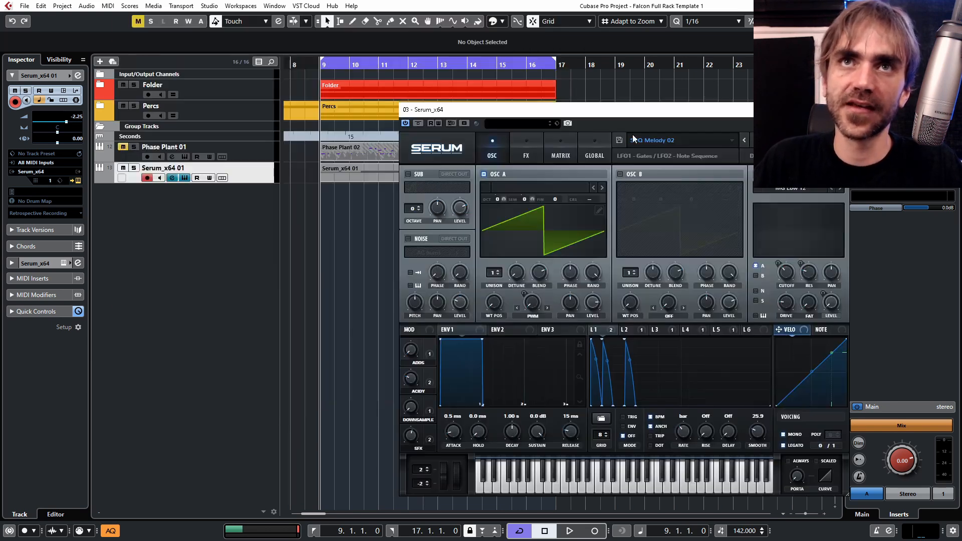
pyautogui.click(133, 168)
pyautogui.press('space')
pyautogui.moveTo(150, 68); pyautogui.dragTo(254, 84)
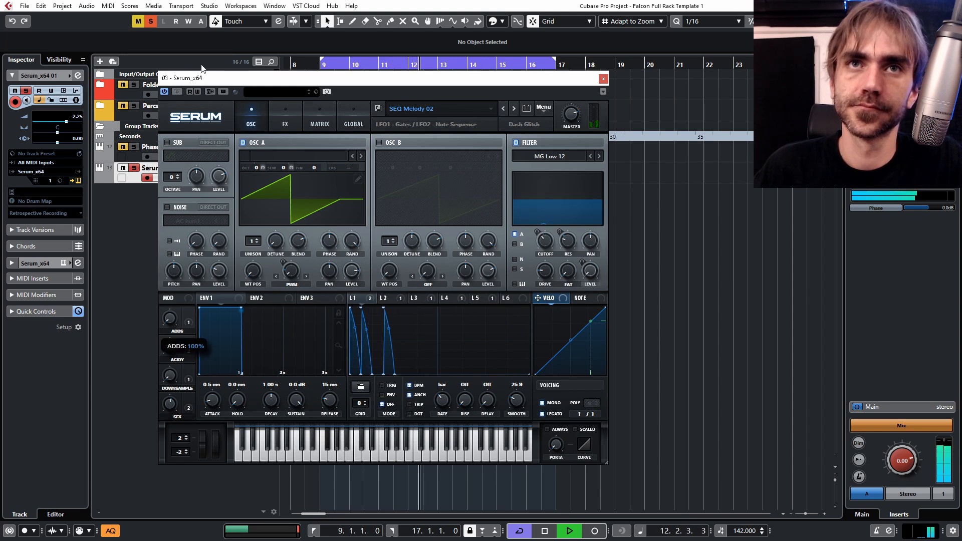
# Sweep Serum's Downsample macro while auditioning the soloed sequence, and stop playback.
pyautogui.click(172, 379)
pyautogui.moveTo(172, 380); pyautogui.dragTo(203, 286)
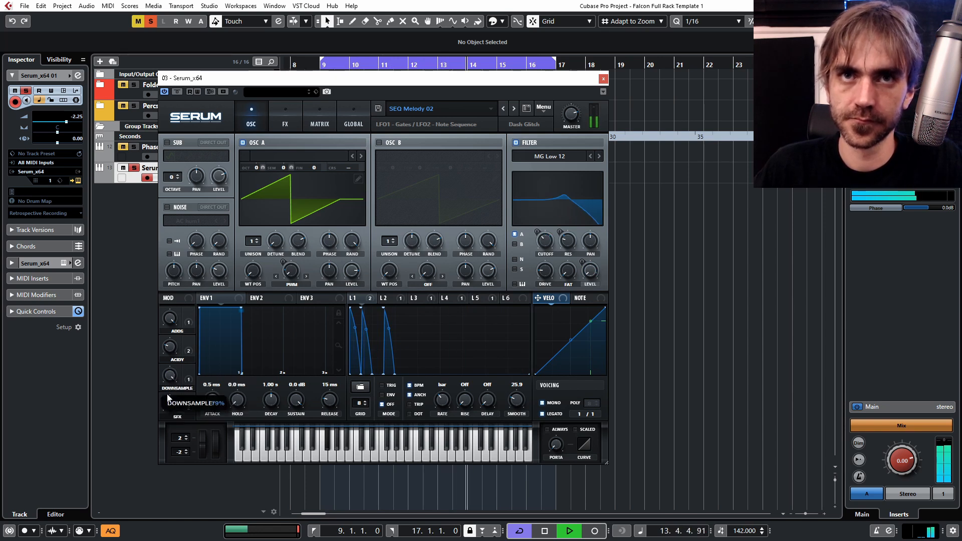
pyautogui.press('space')
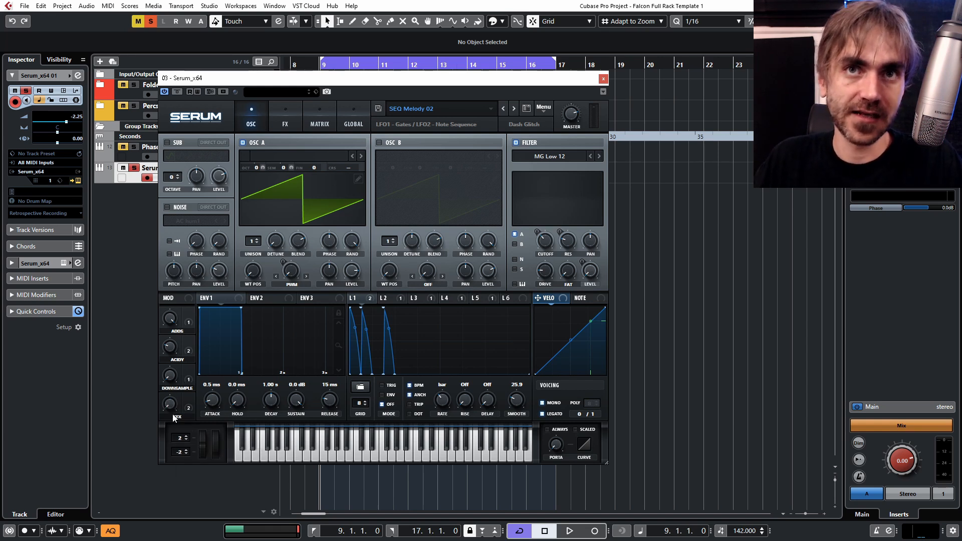
# Enable the ColourCopy, Rev INTENSITY and Snap Heap inserts on the Serum_x64 01 channel and open the Snap Heap editor.
pyautogui.click(77, 75)
pyautogui.moveTo(447, 89); pyautogui.dragTo(733, 89)
pyautogui.moveTo(326, 275); pyautogui.dragTo(238, 187)
pyautogui.click(168, 294)
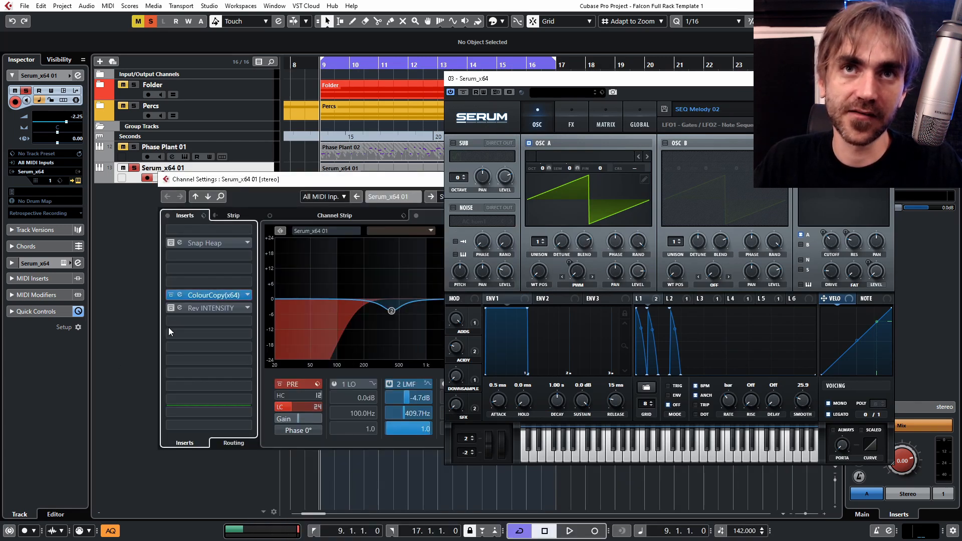
pyautogui.keyDown('shift'); pyautogui.click(168, 309); pyautogui.keyUp('shift')
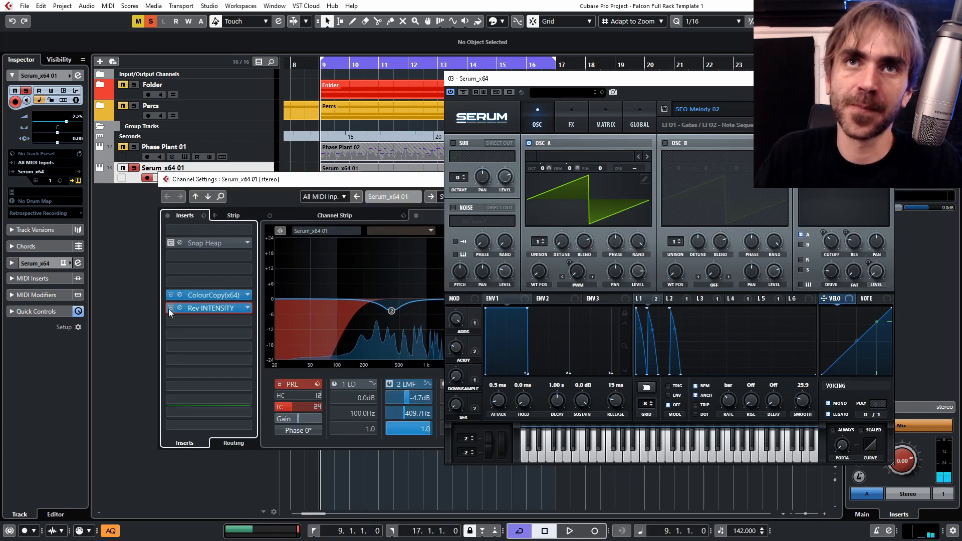
pyautogui.click(171, 243)
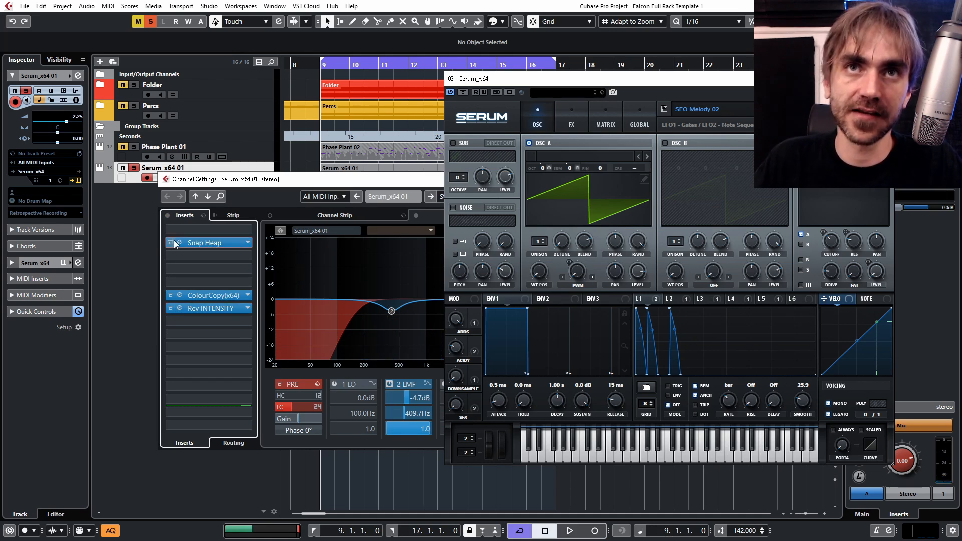
pyautogui.click(180, 244)
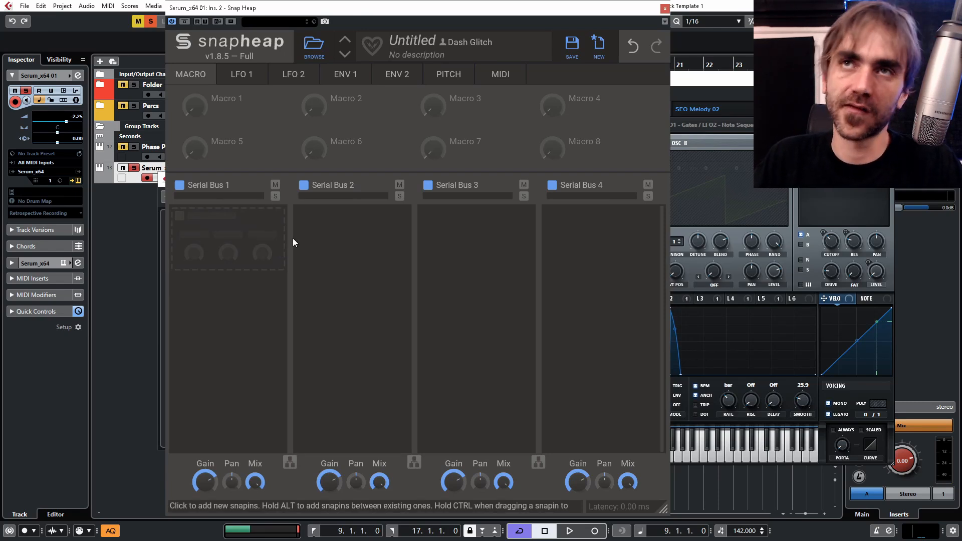
# Play the loop, clear the channel settings and Serum windows out of the way, and unsolo the Serum_x64 01 track.
pyautogui.press('space')
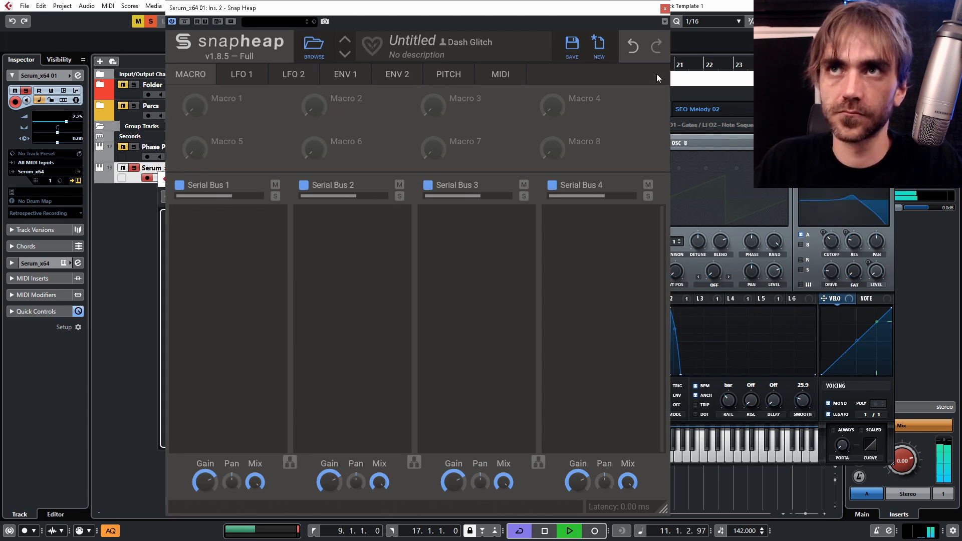
pyautogui.moveTo(576, 10); pyautogui.dragTo(723, 41)
pyautogui.moveTo(252, 205); pyautogui.dragTo(123, 234)
pyautogui.click(222, 236)
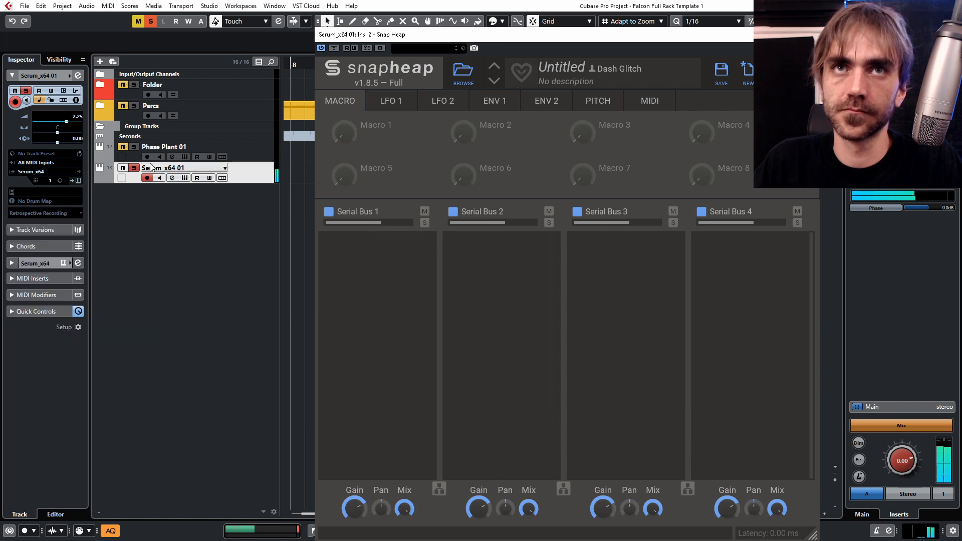
pyautogui.click(135, 168)
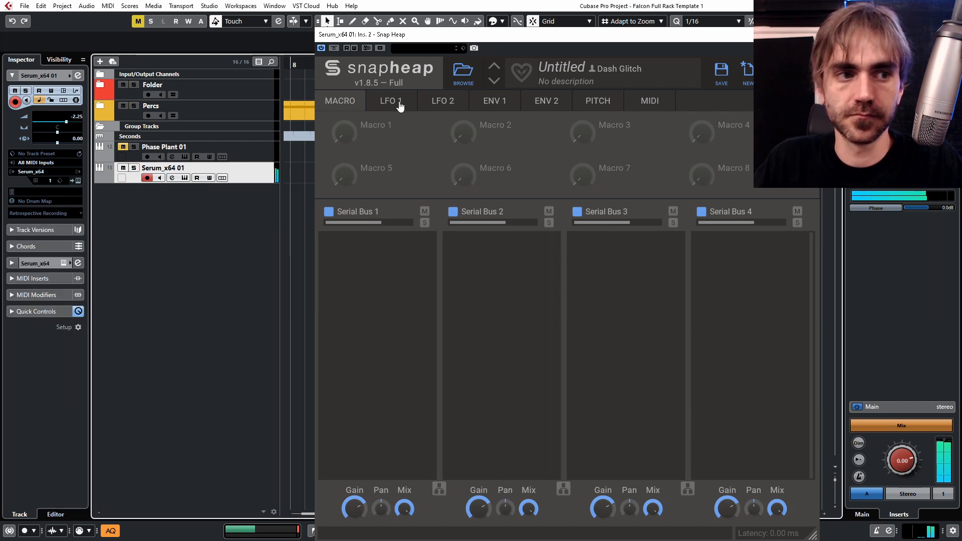
pyautogui.moveTo(426, 36); pyautogui.dragTo(226, 16)
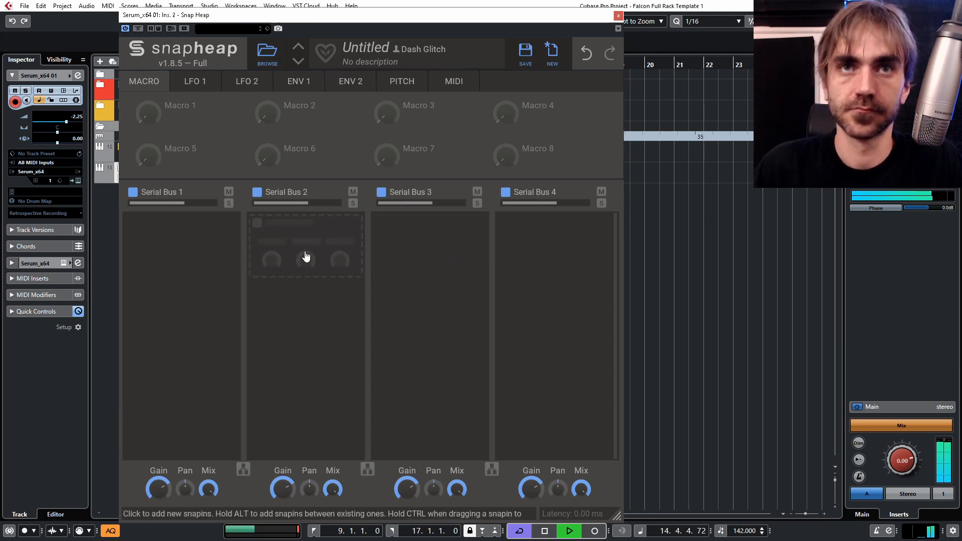
# Add a Bitcrush snapin to Serial Bus 2 and sweep its sample rate during playback, ending at 44.1 kHz.
pyautogui.click(304, 258)
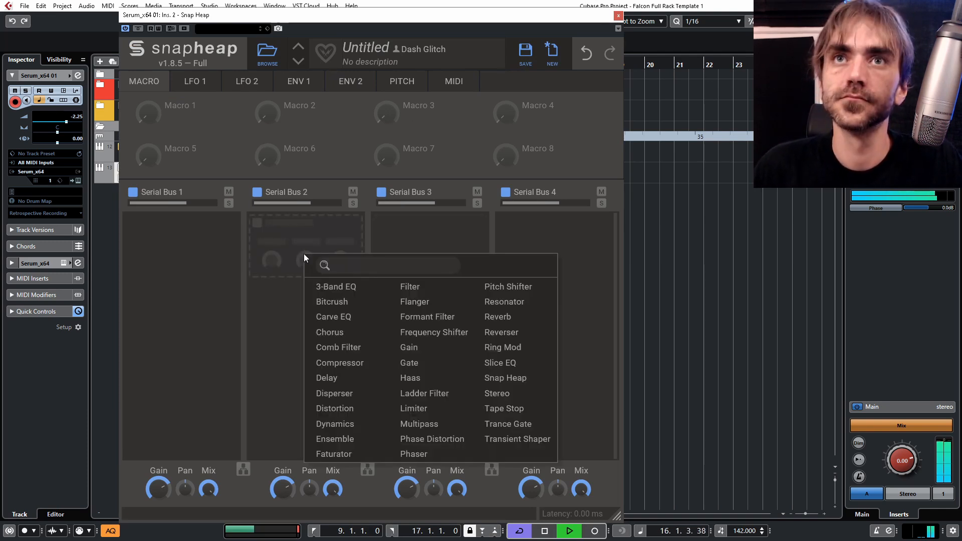
pyautogui.click(331, 305)
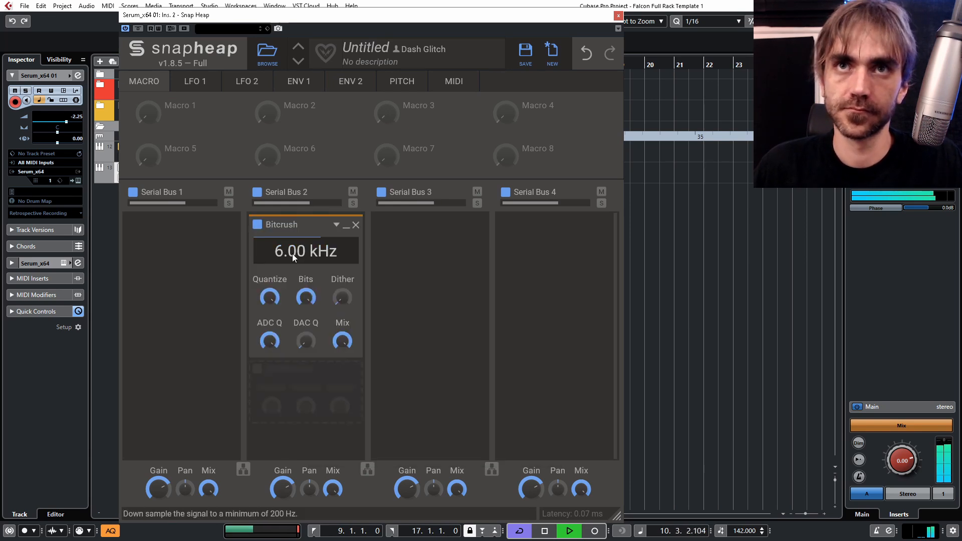
pyautogui.moveTo(293, 254); pyautogui.dragTo(293, 125)
pyautogui.moveTo(294, 257); pyautogui.dragTo(294, 301)
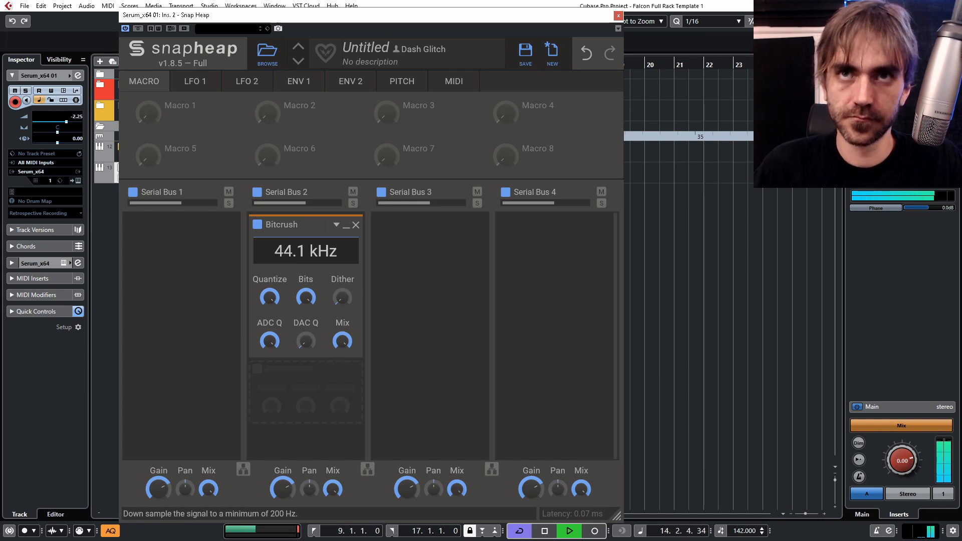
pyautogui.press('space')
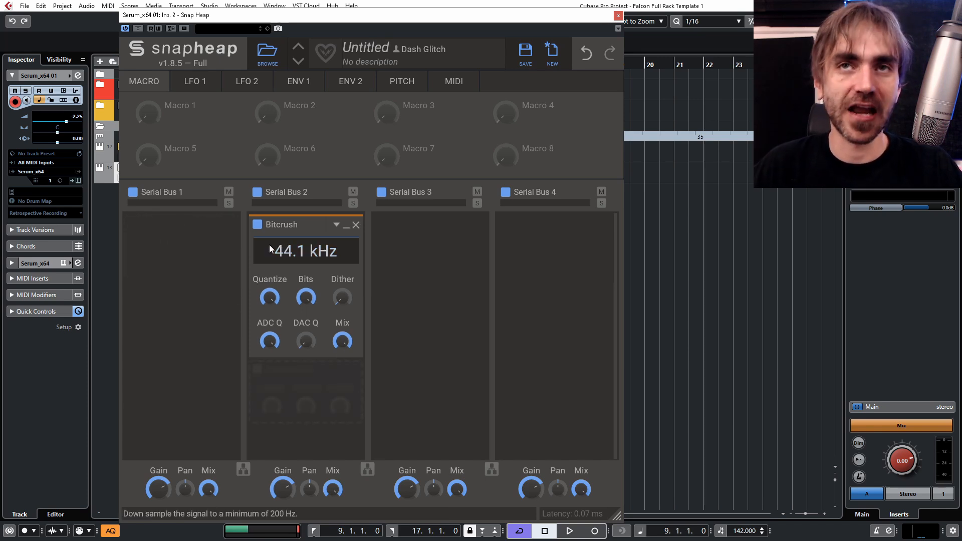
# Lower Bitcrush's Bits to near the minimum while auditioning the loop.
pyautogui.moveTo(305, 298); pyautogui.dragTo(305, 297)
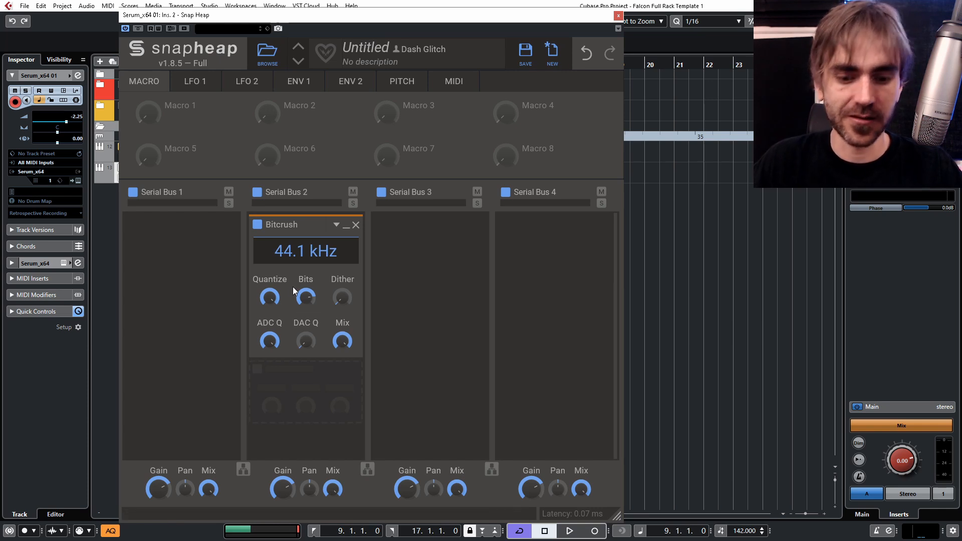
pyautogui.press('space')
pyautogui.moveTo(306, 297); pyautogui.dragTo(306, 305)
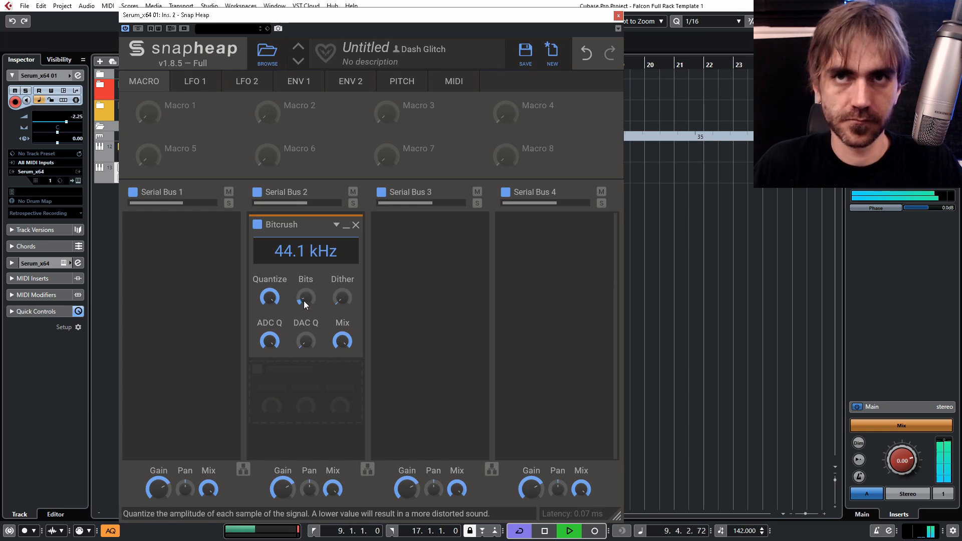
pyautogui.press('space')
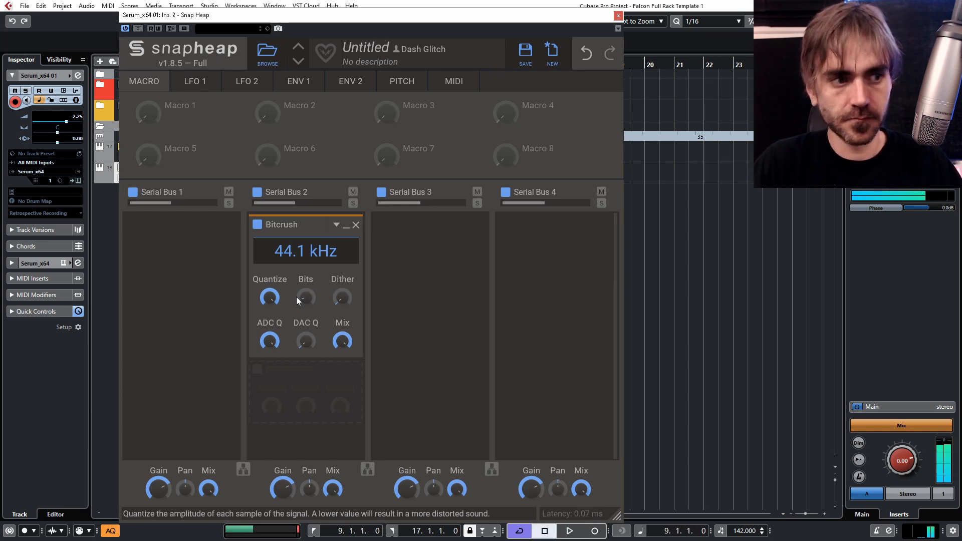
pyautogui.moveTo(297, 297); pyautogui.dragTo(290, 303)
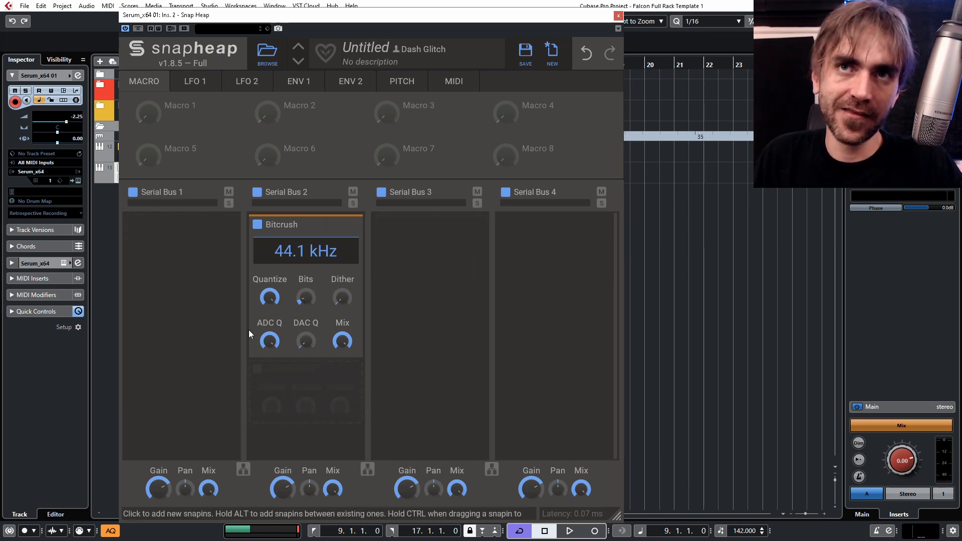
# Add a Filter snapin to Serial Bus 3 as a high-pass with raised Q and a cutoff of 337 Hz.
pyautogui.click(445, 242)
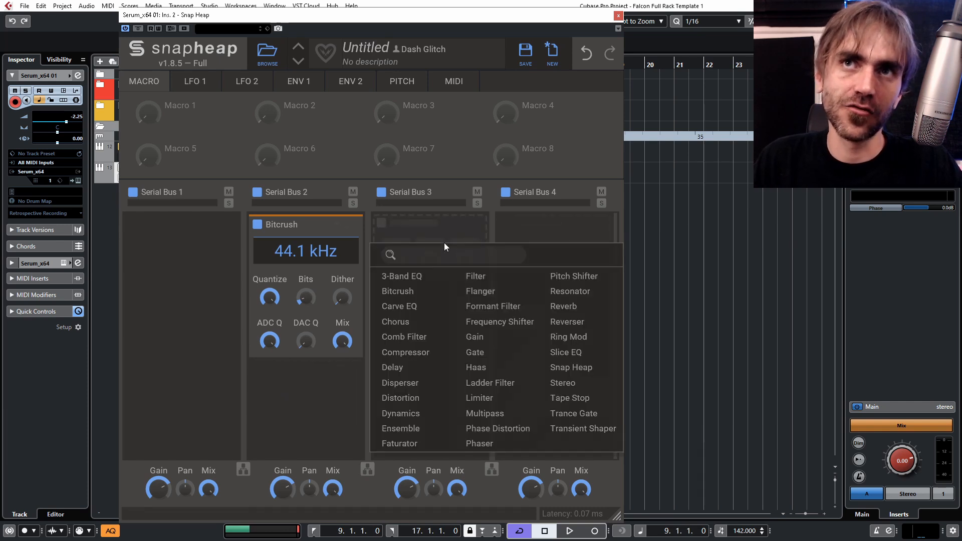
pyautogui.click(479, 276)
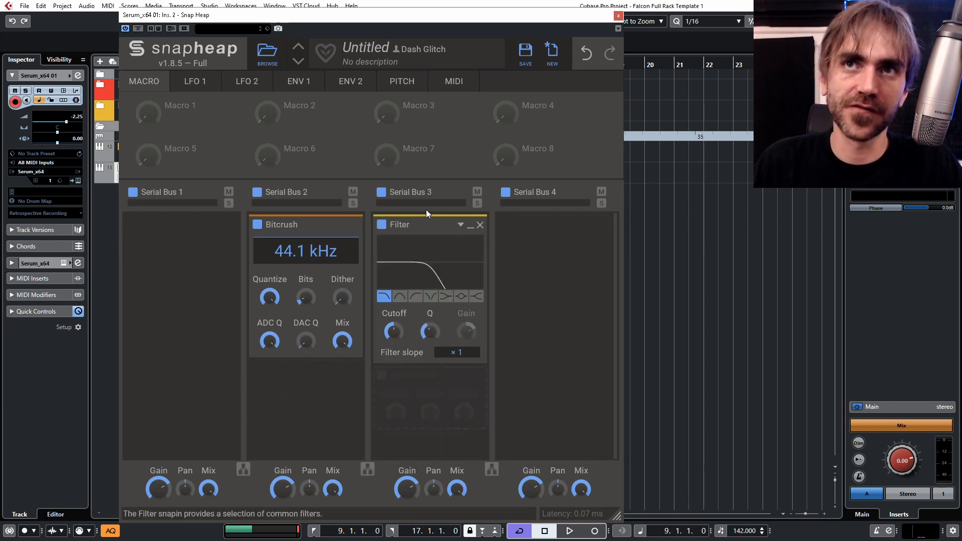
pyautogui.click(414, 302)
pyautogui.moveTo(430, 332); pyautogui.dragTo(397, 331)
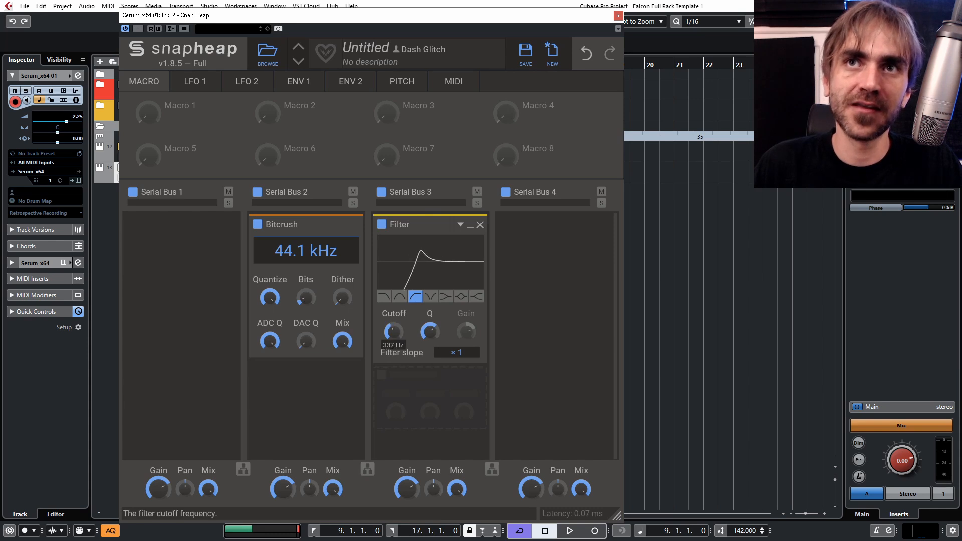
# Modulate the Filter's cutoff with LFO 1, adjust the modulation amount, and set the LFO rate to 0.39 Hz during playback.
pyautogui.click(195, 81)
pyautogui.moveTo(153, 153); pyautogui.dragTo(153, 165)
pyautogui.moveTo(232, 151); pyautogui.dragTo(395, 344)
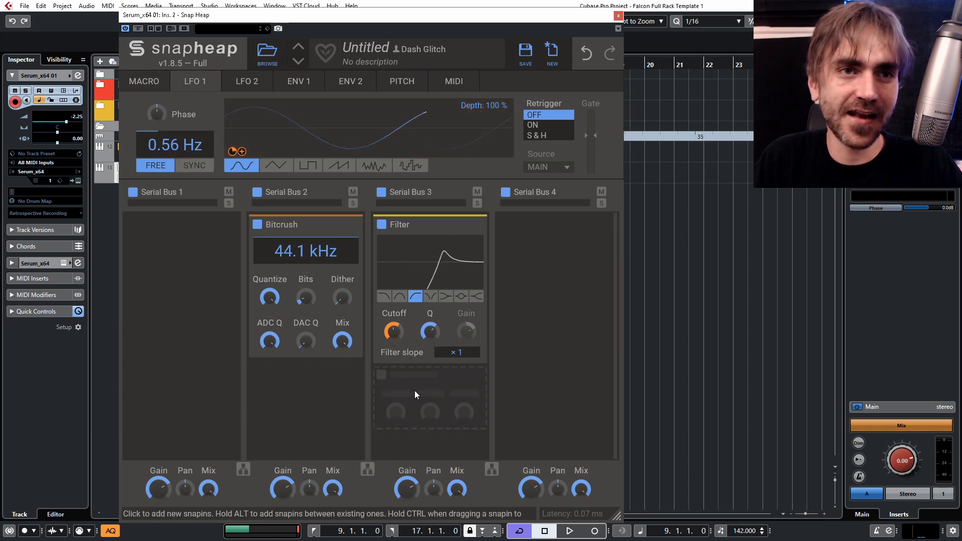
pyautogui.moveTo(394, 345)
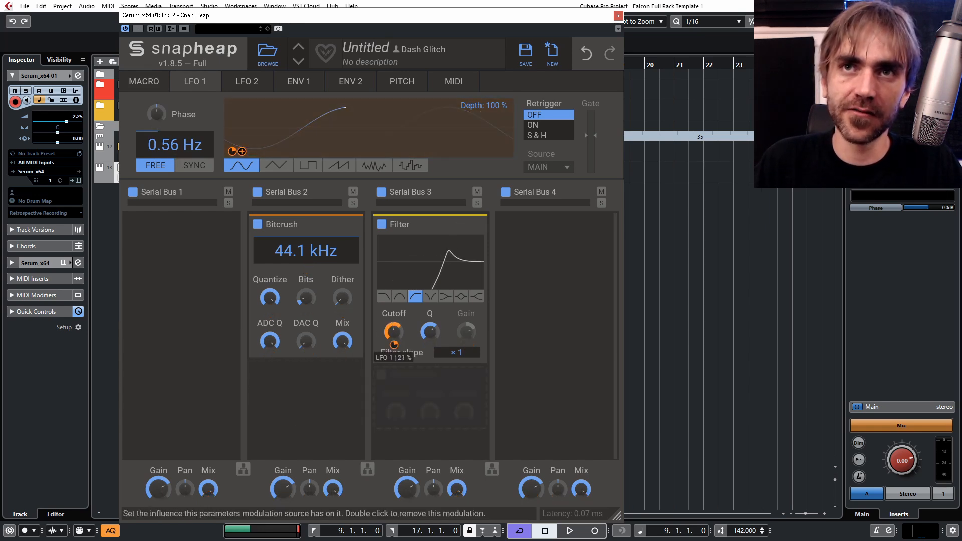
pyautogui.moveTo(394, 345); pyautogui.dragTo(395, 350)
pyautogui.press('space')
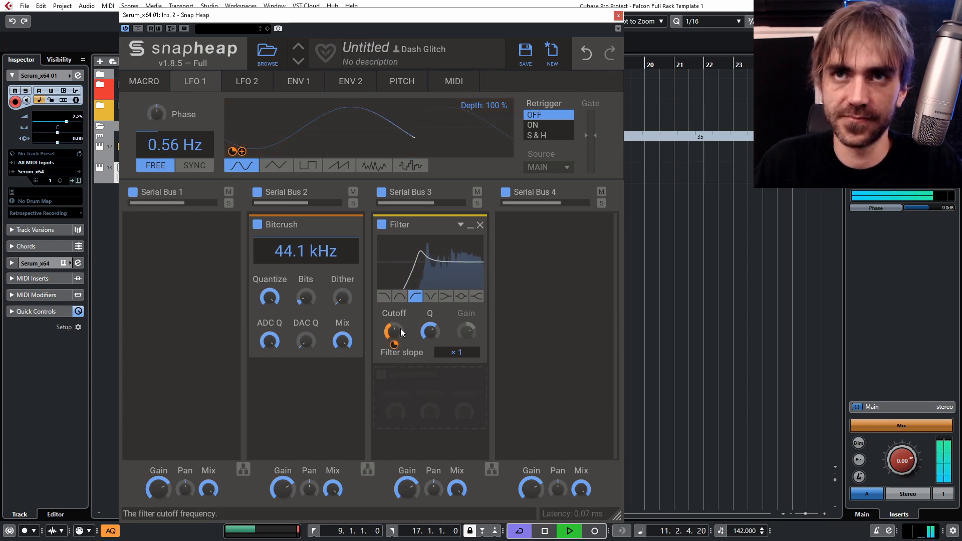
pyautogui.moveTo(165, 151); pyautogui.dragTo(164, 163)
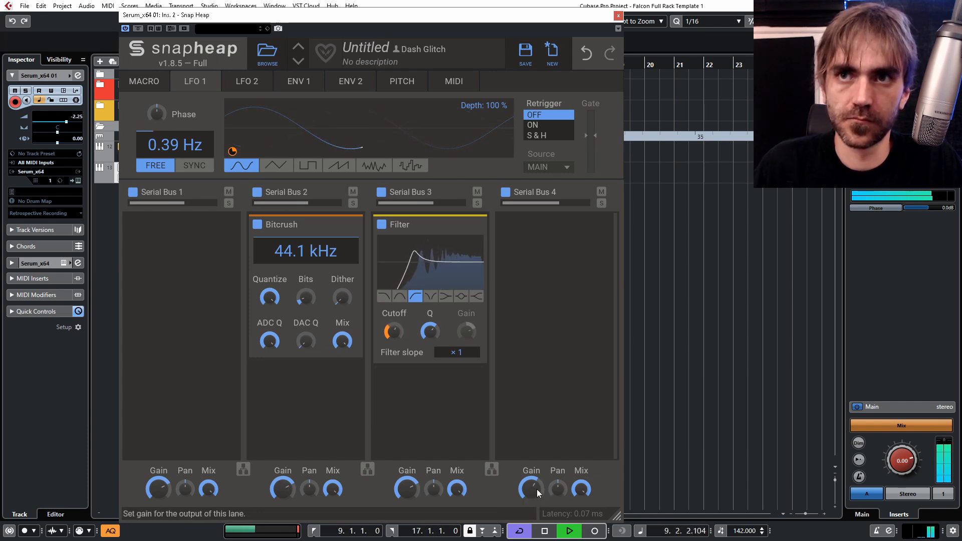
# Lower Bitcrush's ADC Q, raise DAC Q fully, and try different Dither and Quantize amounts during playback.
pyautogui.moveTo(306, 251); pyautogui.dragTo(271, 269)
pyautogui.moveTo(274, 345); pyautogui.dragTo(342, 301)
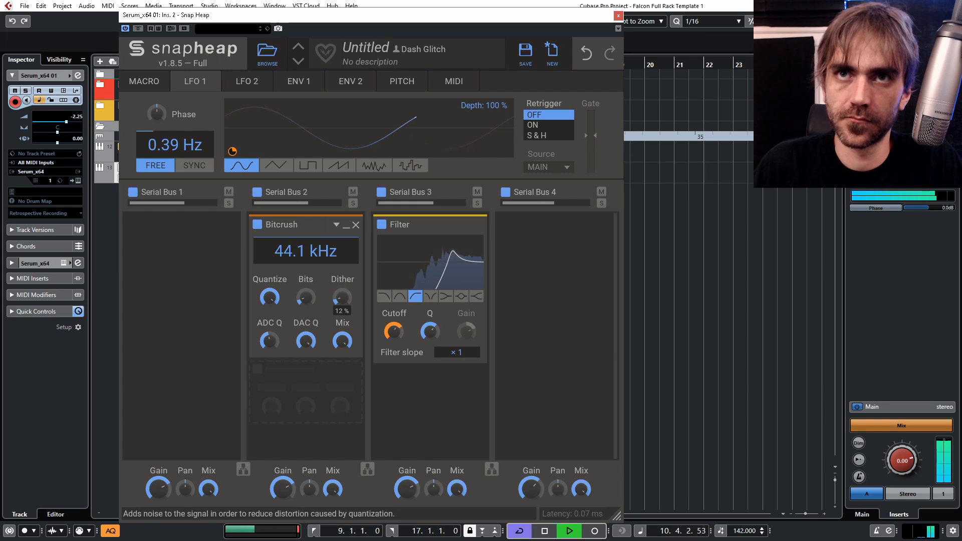
pyautogui.moveTo(343, 297); pyautogui.dragTo(342, 297)
pyautogui.moveTo(270, 298); pyautogui.dragTo(269, 295)
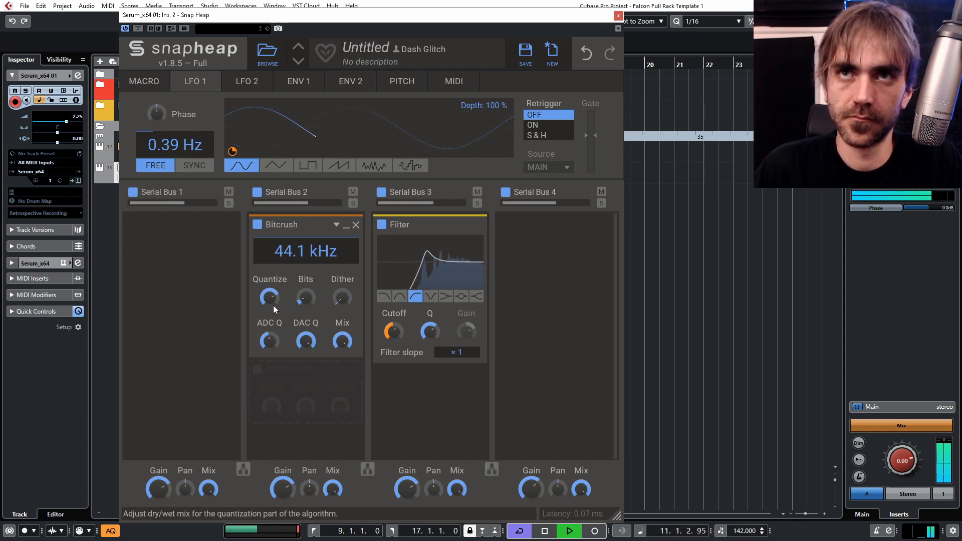
pyautogui.press('space')
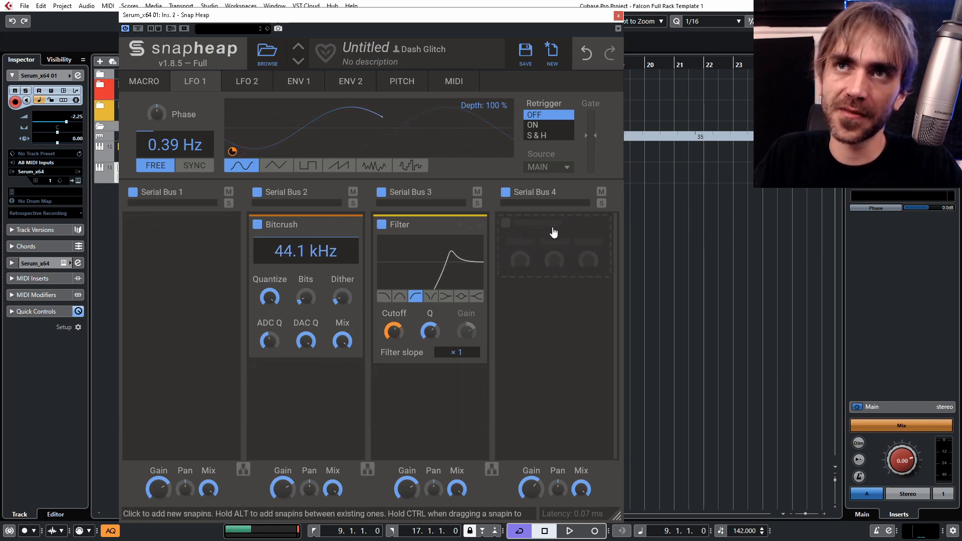
# Remove the existing Filter and Bitcrush snapins and add a fresh Bitcrush to Serial Bus 2.
pyautogui.click(480, 225)
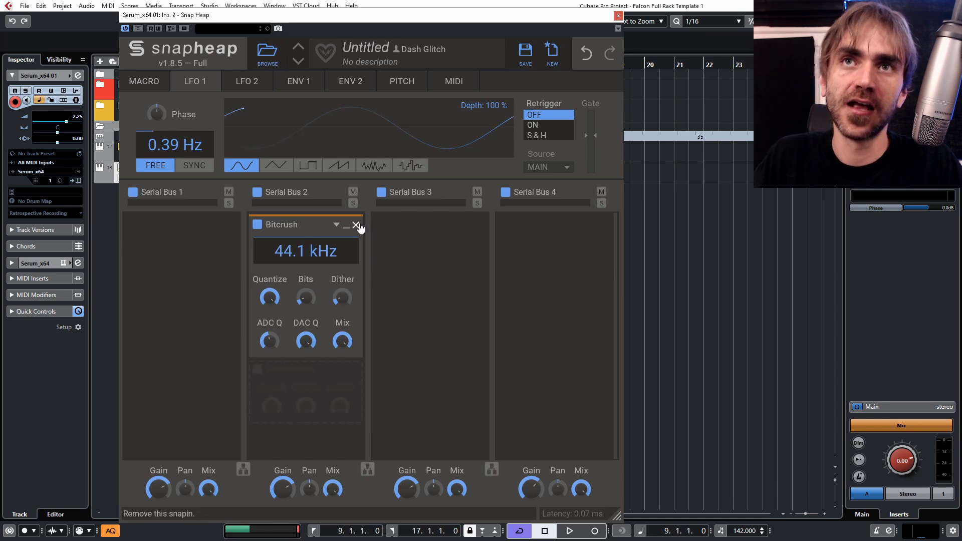
pyautogui.click(356, 225)
pyautogui.click(304, 243)
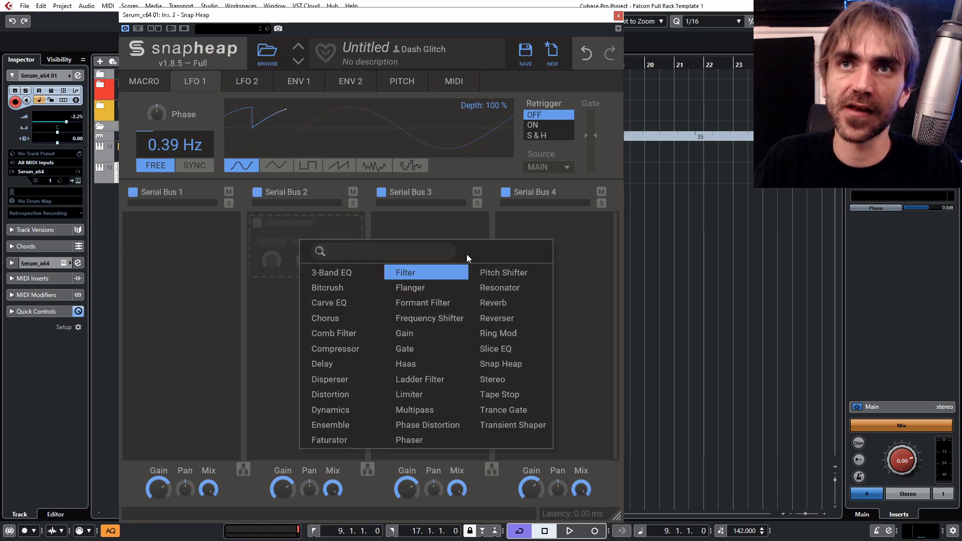
pyautogui.click(346, 288)
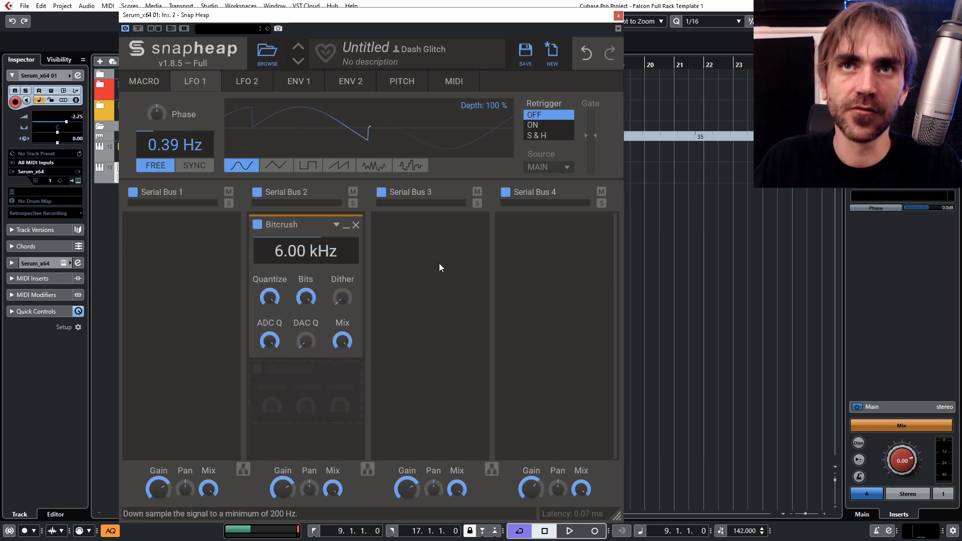
# Add a Filter snapin to Serial Bus 1 and assign Macro 1 to its cutoff and to Bitcrush's sample rate.
pyautogui.click(143, 83)
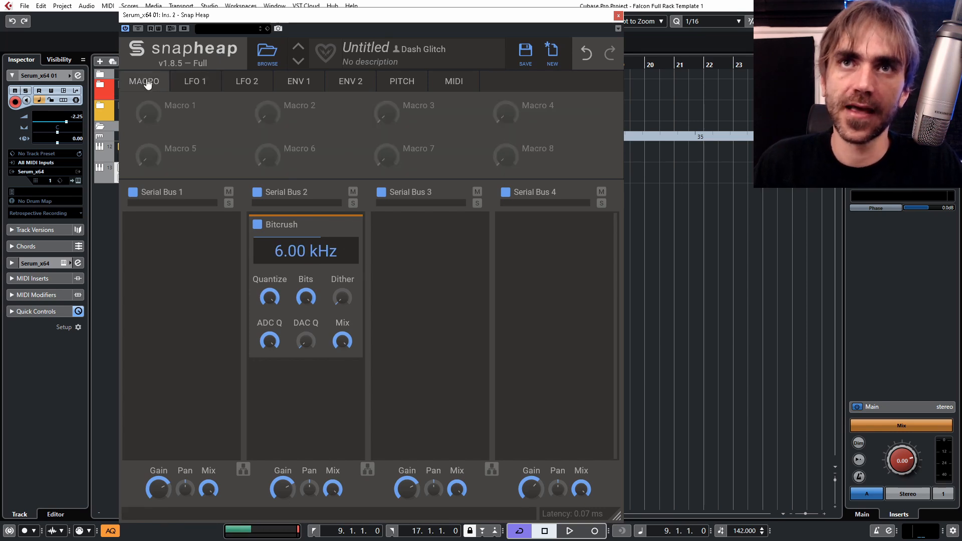
pyautogui.click(146, 271)
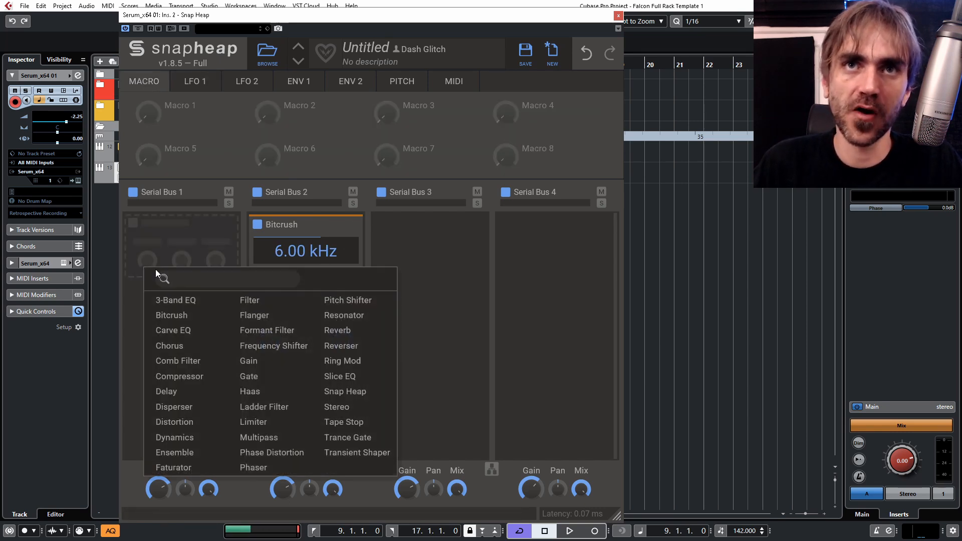
pyautogui.click(266, 301)
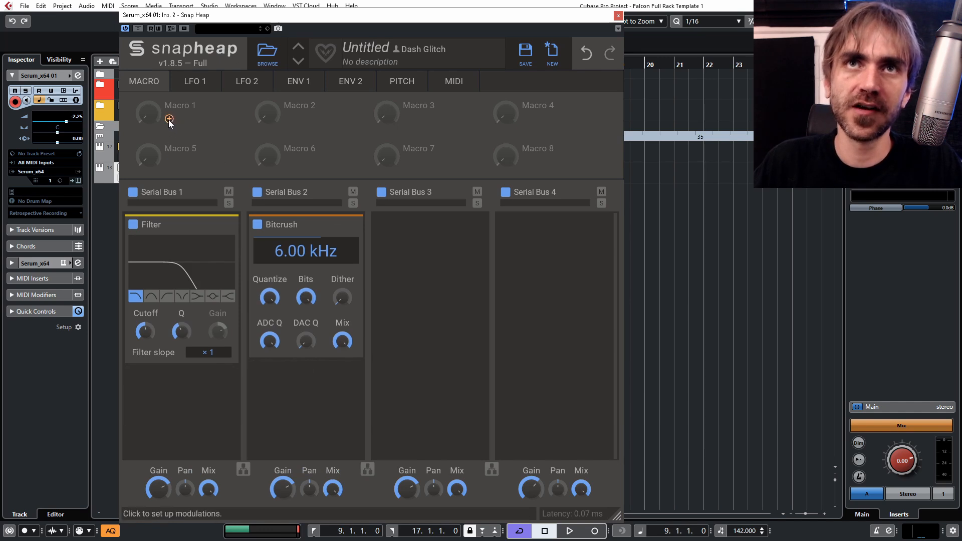
pyautogui.click(169, 119)
pyautogui.click(146, 345)
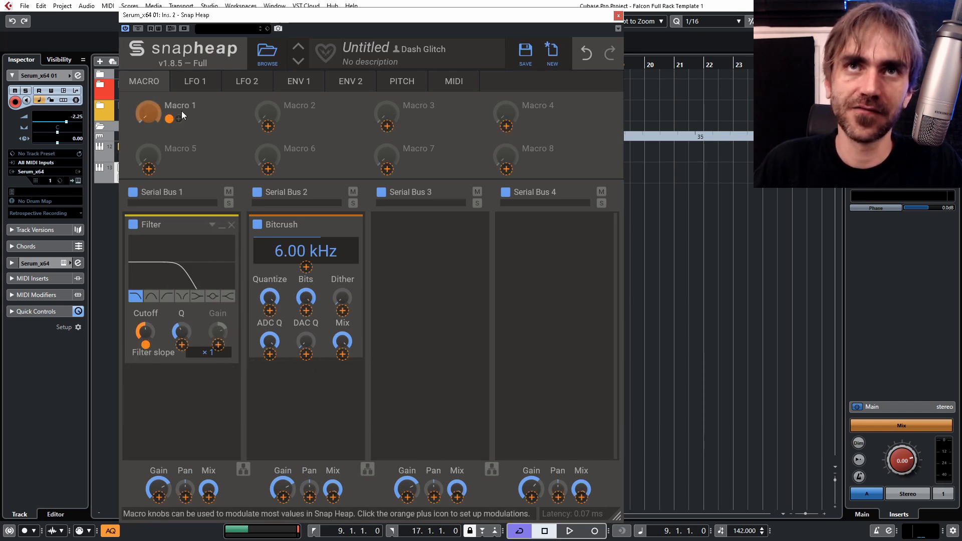
pyautogui.click(306, 267)
pyautogui.click(235, 185)
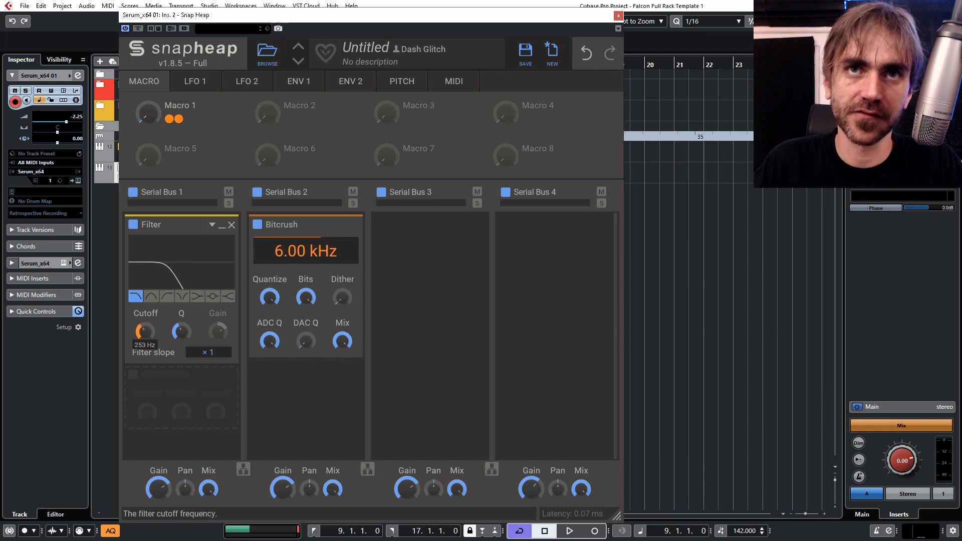
# Lower the Filter's cutoff to 253 Hz, raise its Q, and modulate the Q negatively with Macro 1 turned fully up.
pyautogui.moveTo(191, 332); pyautogui.dragTo(190, 319)
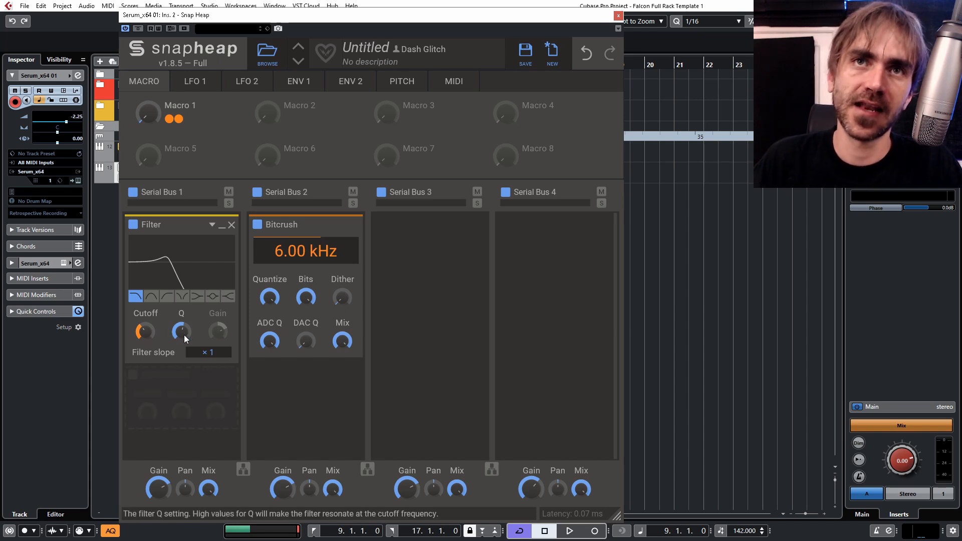
pyautogui.moveTo(149, 114)
pyautogui.mouseDown()
pyautogui.moveTo(148, 63)
pyautogui.moveTo(149, 114)
pyautogui.mouseUp()
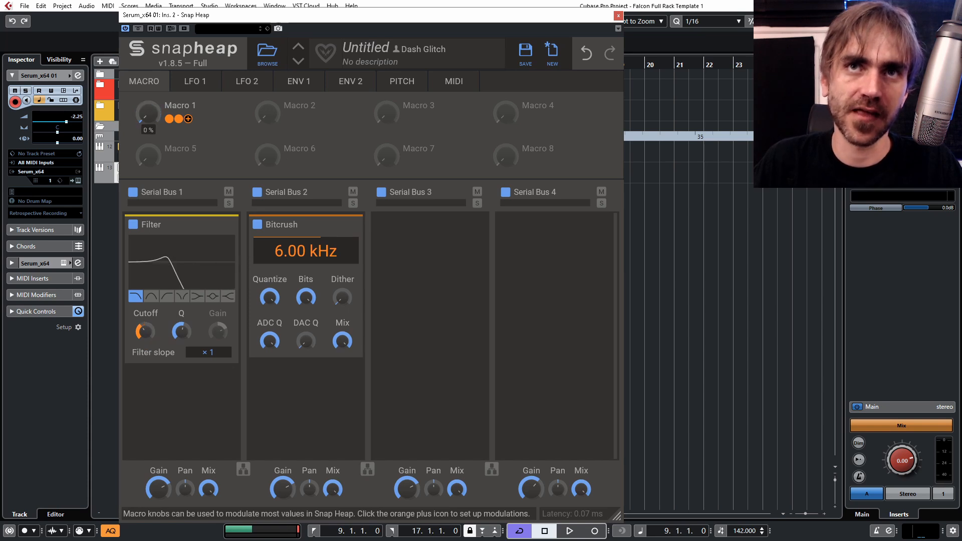
pyautogui.click(188, 119)
pyautogui.moveTo(182, 345); pyautogui.dragTo(181, 357)
pyautogui.click(167, 133)
pyautogui.moveTo(148, 114)
pyautogui.mouseDown()
pyautogui.moveTo(148, 78)
pyautogui.moveTo(148, 111)
pyautogui.mouseUp()
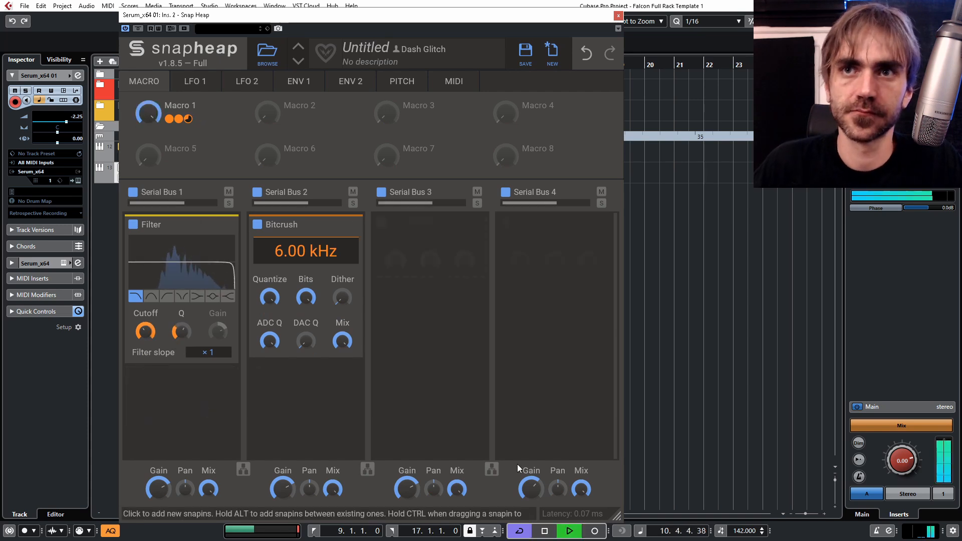
# Set Bitcrush's sample rate to 3.80 kHz with a reduced Macro 1 modulation amount while sweeping Macro 1 during playback.
pyautogui.moveTo(148, 113); pyautogui.dragTo(148, 144)
pyautogui.moveTo(198, 119); pyautogui.dragTo(306, 253)
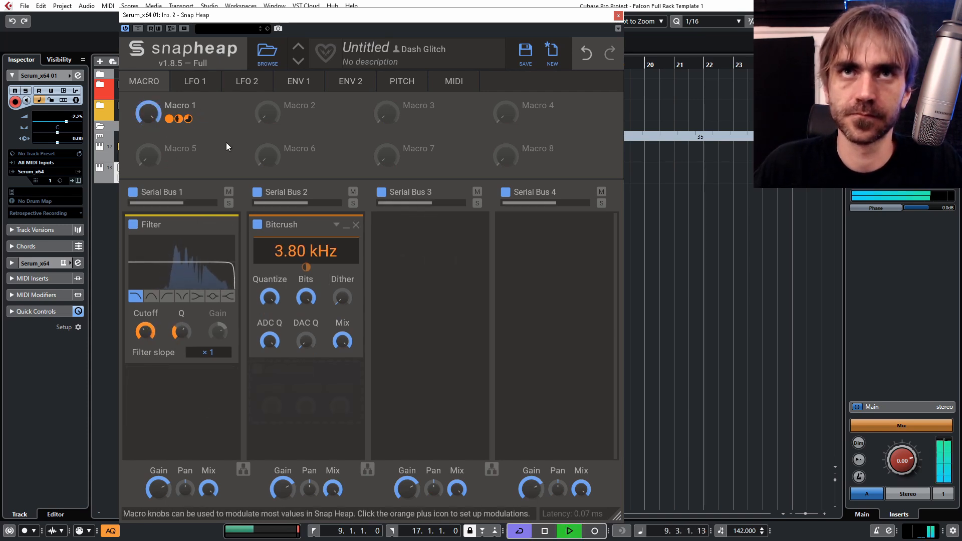
pyautogui.moveTo(147, 115); pyautogui.dragTo(147, 155)
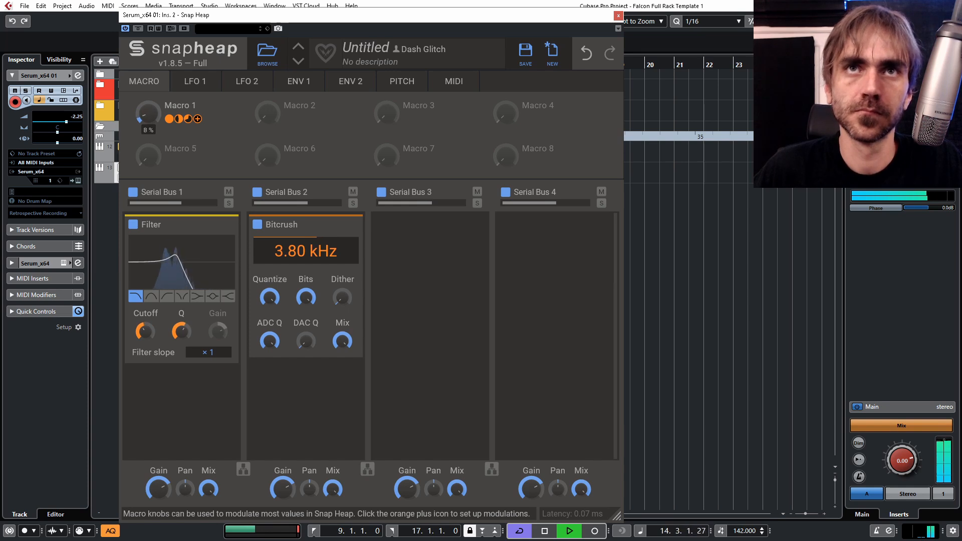
# Refine Bitcrush's rate to 3.68 kHz with less Macro 1 modulation, audition Macro 1 sweeps, and lower the Serum track volume to -4.60.
pyautogui.moveTo(197, 119); pyautogui.dragTo(306, 267)
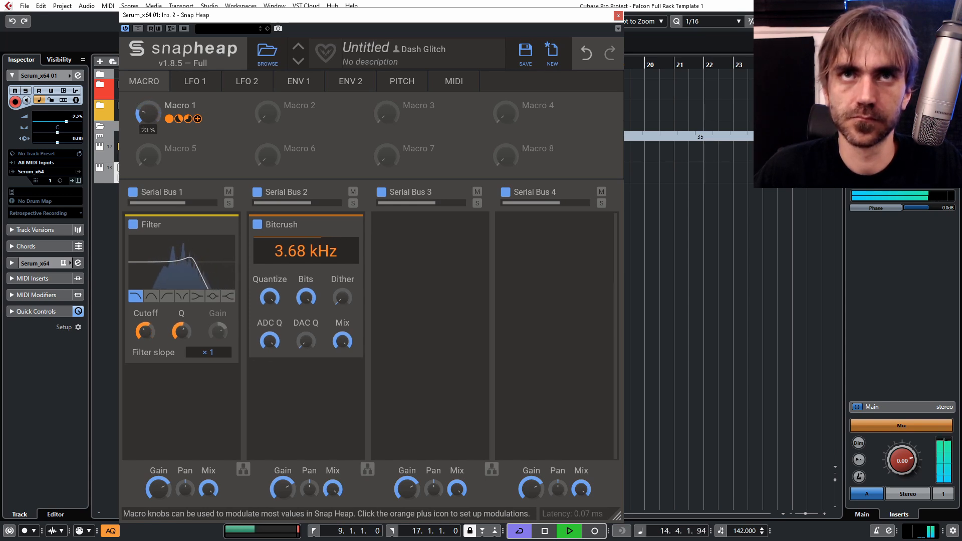
pyautogui.moveTo(145, 113); pyautogui.dragTo(147, 107)
pyautogui.click(577, 54)
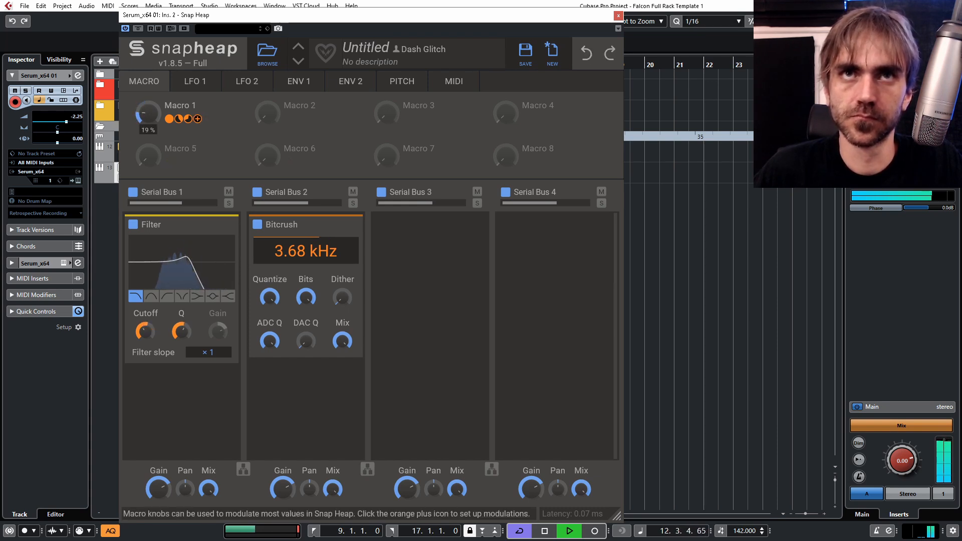
pyautogui.moveTo(147, 114); pyautogui.dragTo(147, 110)
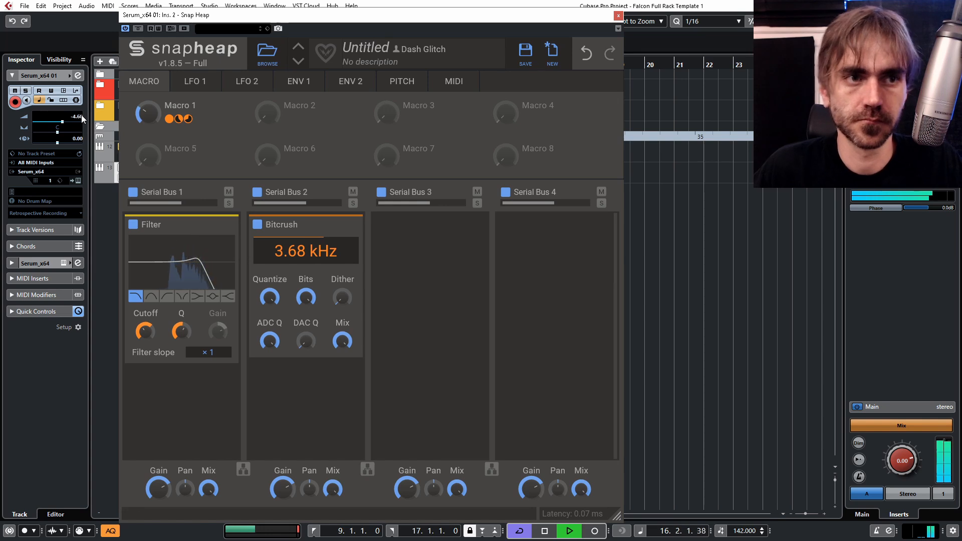
pyautogui.press('space')
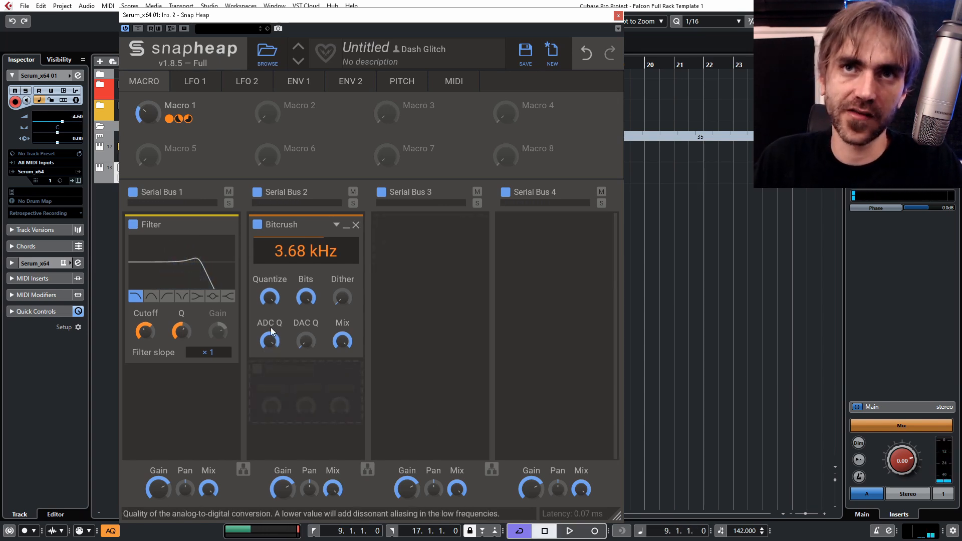
# Raise Bitcrush's DAC Q to 49 % and start playback to audition it.
pyautogui.moveTo(306, 341); pyautogui.dragTo(305, 346)
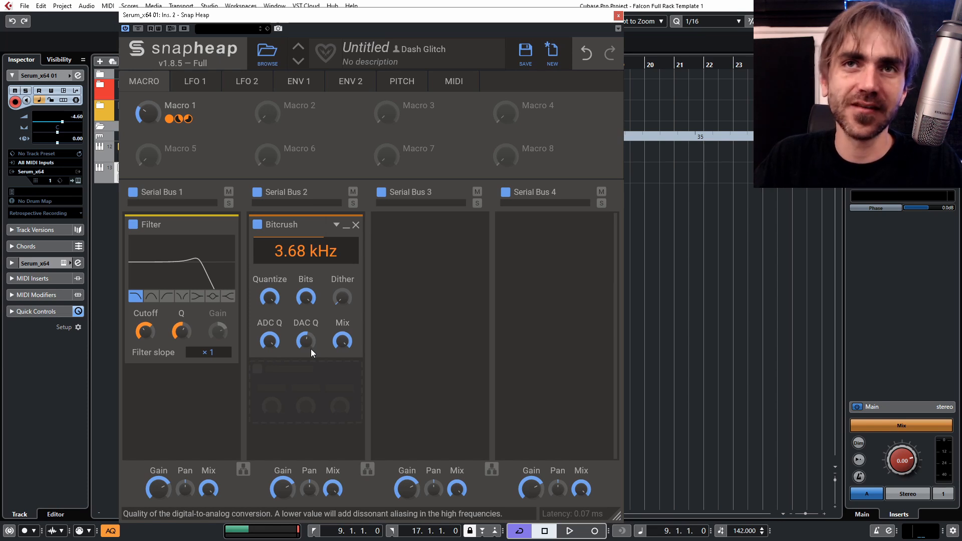
pyautogui.moveTo(306, 345); pyautogui.dragTo(306, 345)
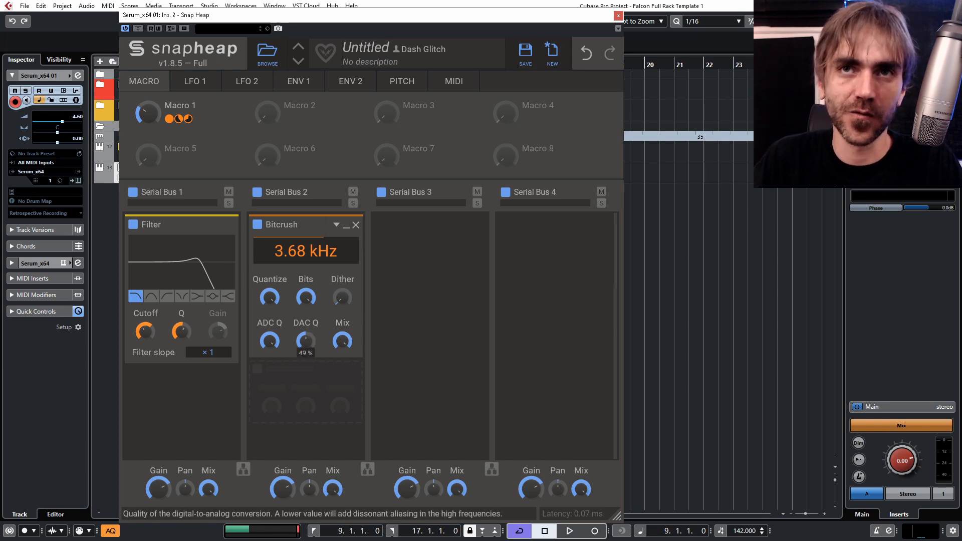
pyautogui.press('space')
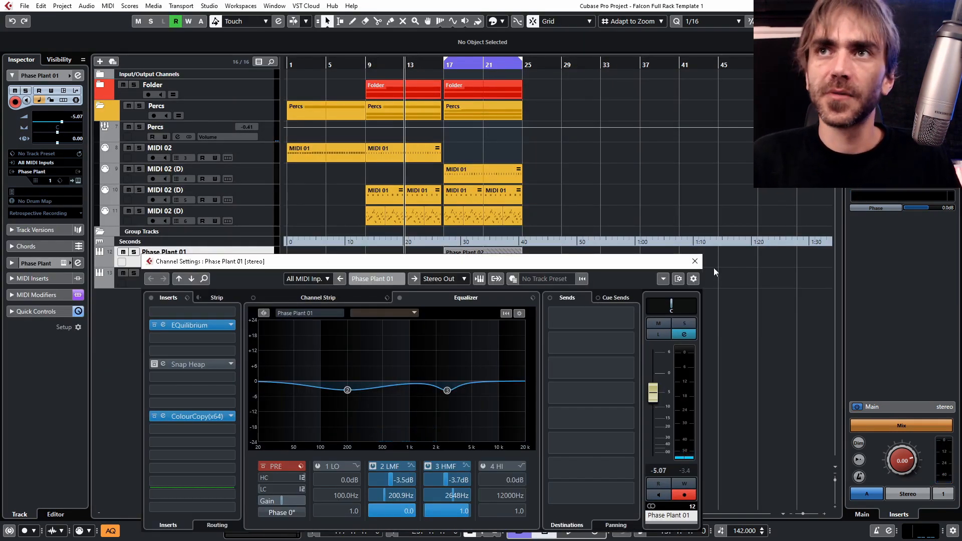
# Close the Phase Plant 01 channel settings, collapse the Percs folder track, and select the Serum_x64 01 track.
pyautogui.click(695, 261)
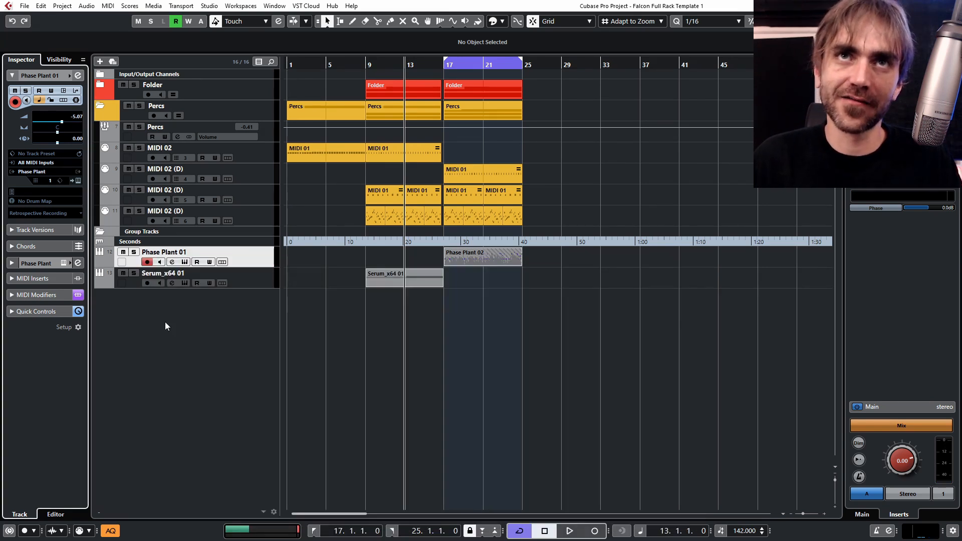
pyautogui.click(102, 104)
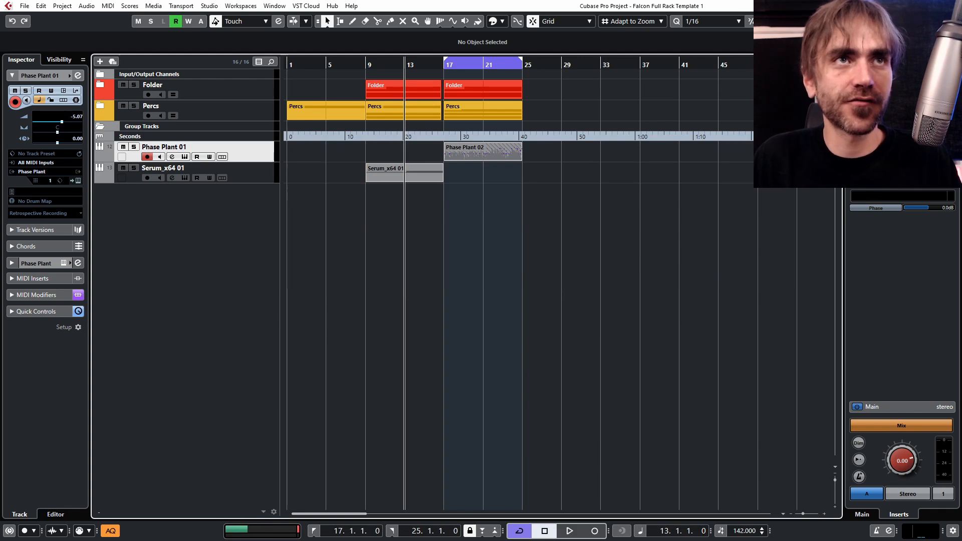
pyautogui.click(264, 177)
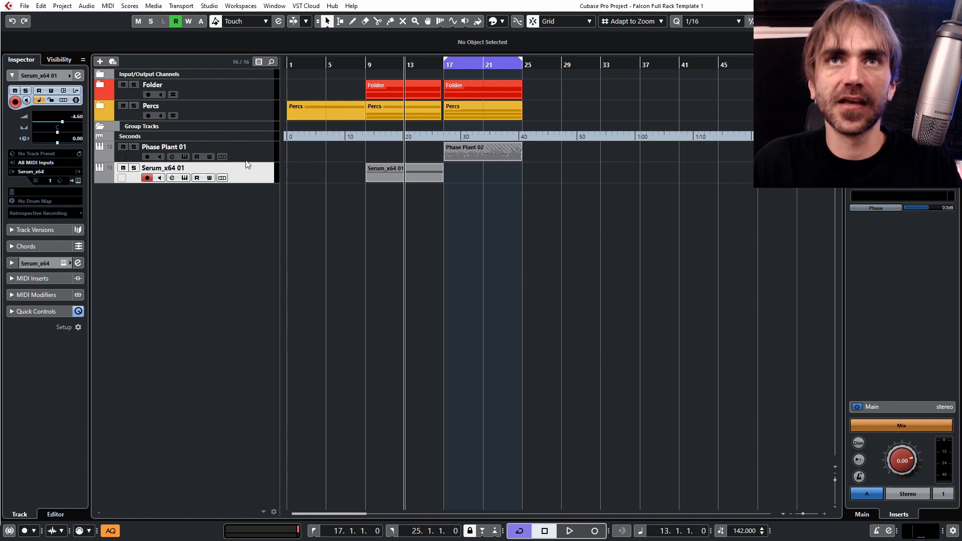
# Show Phase Plant 01's automation and remove the rise in its Snap Heap Macro 1 curve between bars 17 and 25.
pyautogui.press('Up')
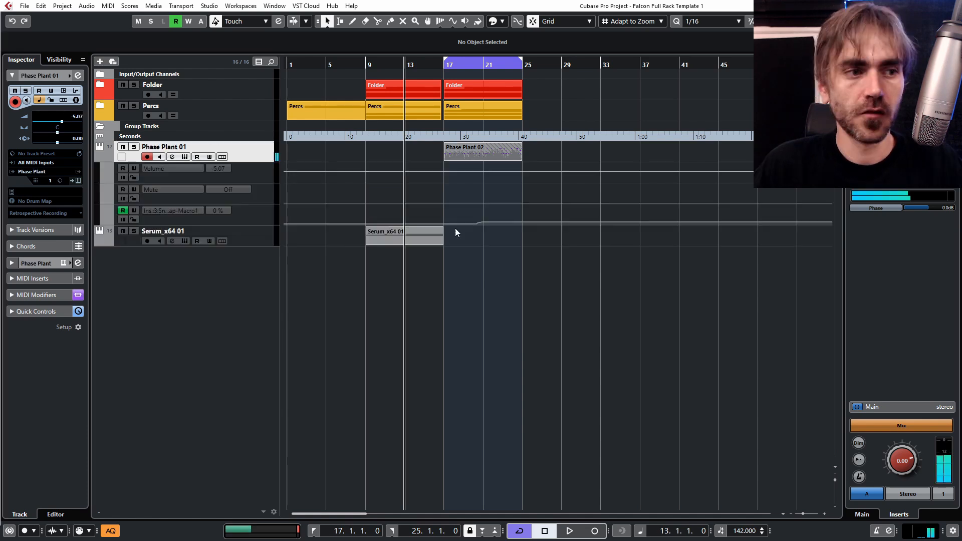
pyautogui.press('h')
pyautogui.moveTo(560, 209); pyautogui.dragTo(490, 239)
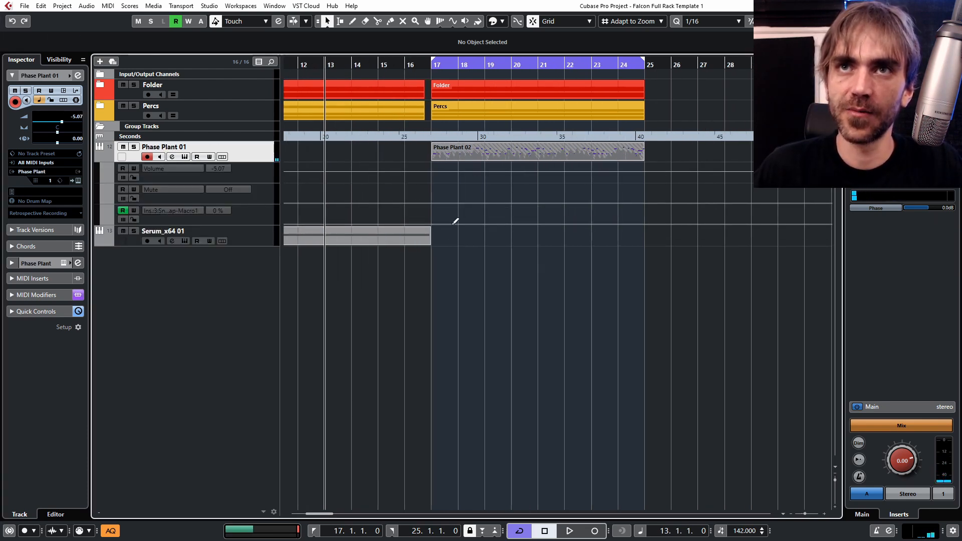
pyautogui.press('h')
pyautogui.press('h')
# Enlarge the Serum_x64 01 track and shorten the first Folder part and the Percs part below it to end at bar 16.
pyautogui.click(240, 242)
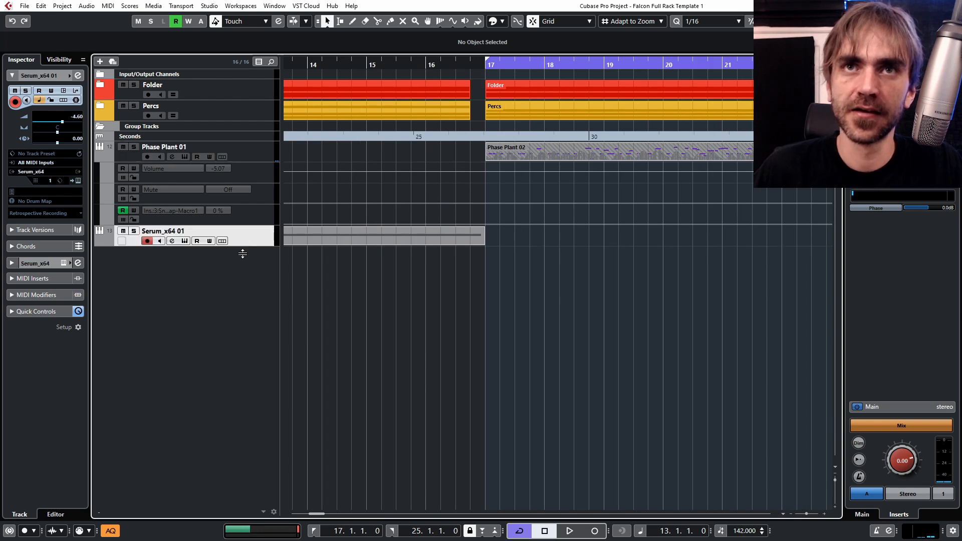
pyautogui.click(387, 94)
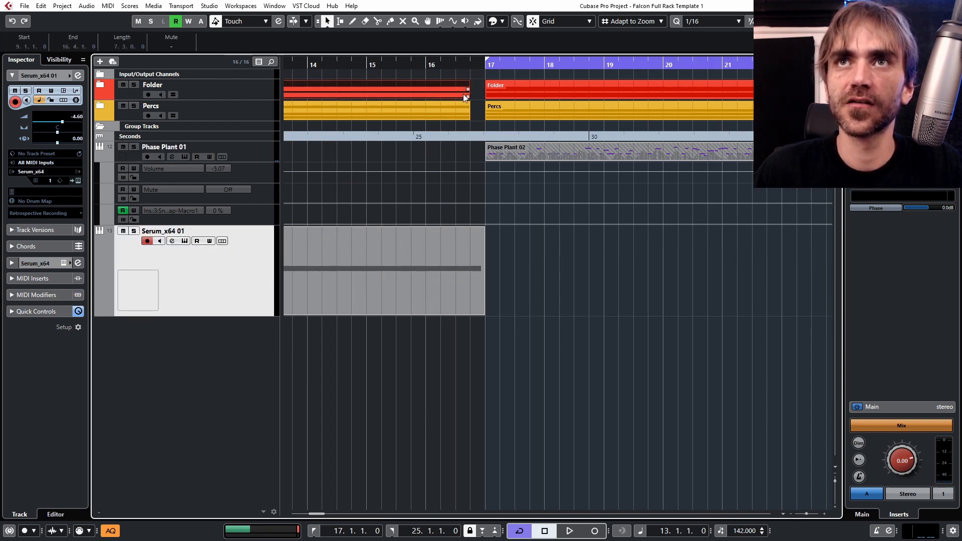
pyautogui.moveTo(468, 97); pyautogui.dragTo(422, 118)
pyautogui.click(464, 116)
pyautogui.press('g')
pyautogui.press('g')
pyautogui.press('g')
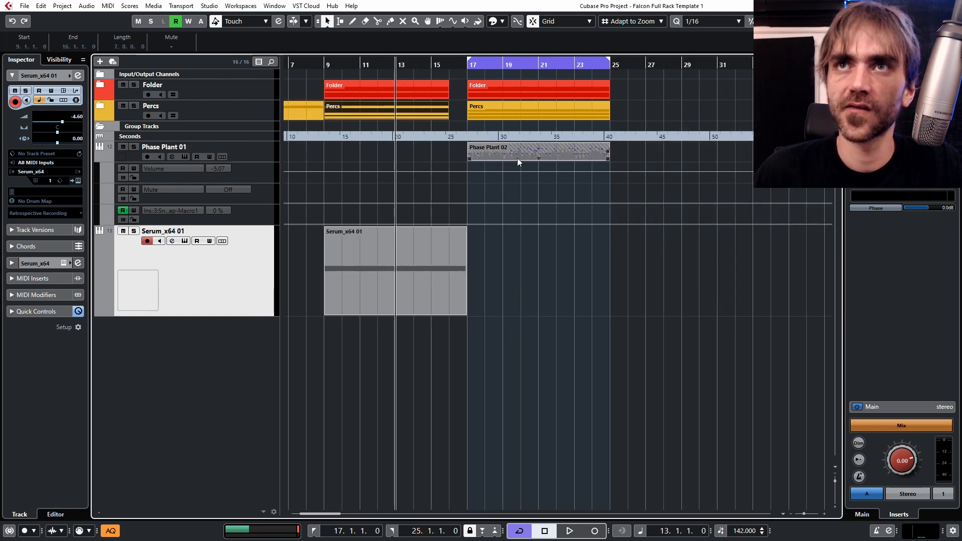
# Make the Serum event end and the Phase Plant 02 event begin at bar 16, and start the playback loop at bar 9.
pyautogui.click(602, 152)
pyautogui.click(432, 149)
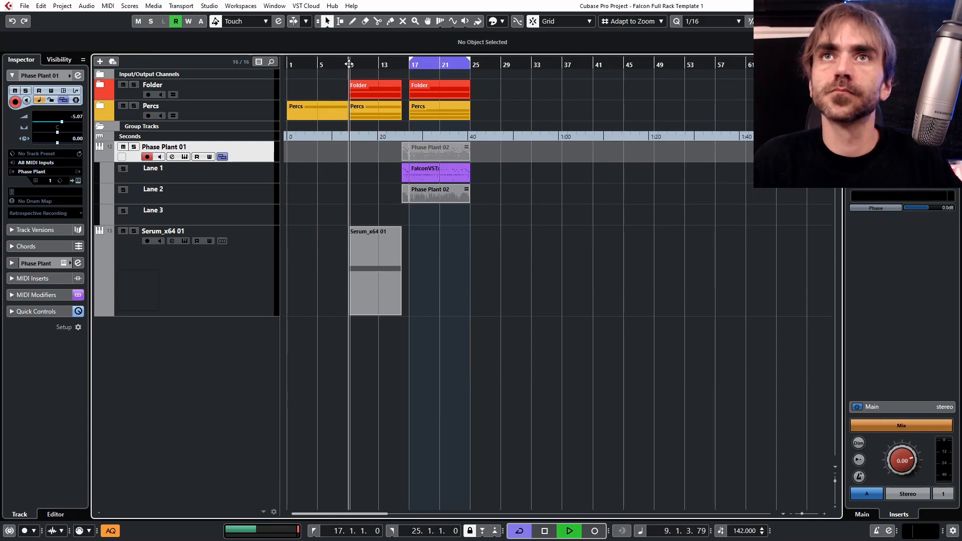
pyautogui.keyDown('ctrl'); pyautogui.click(350, 64); pyautogui.keyUp('ctrl')
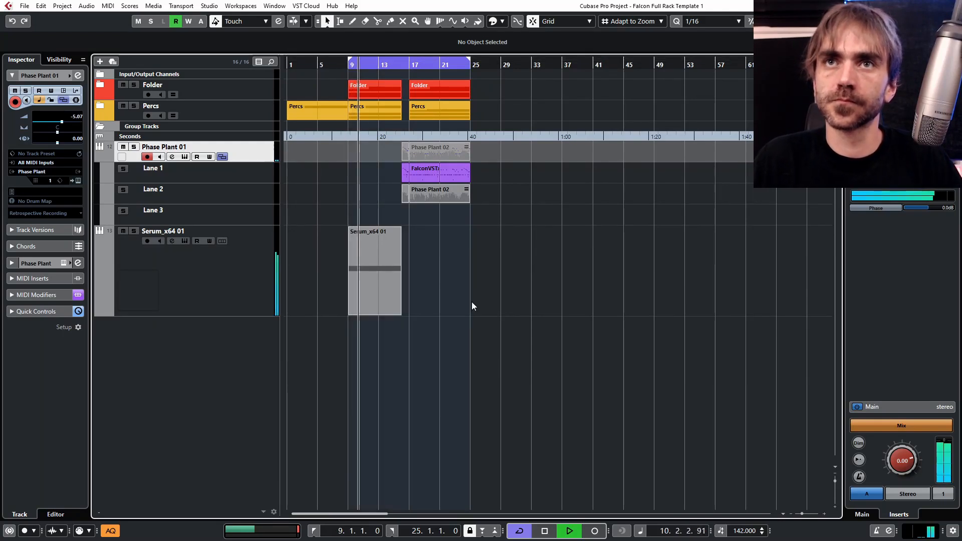
# Hide Phase Plant 01's lanes and add a Snap Heap Macro 1 automation point of 58.33 at bar 25.
pyautogui.click(100, 160)
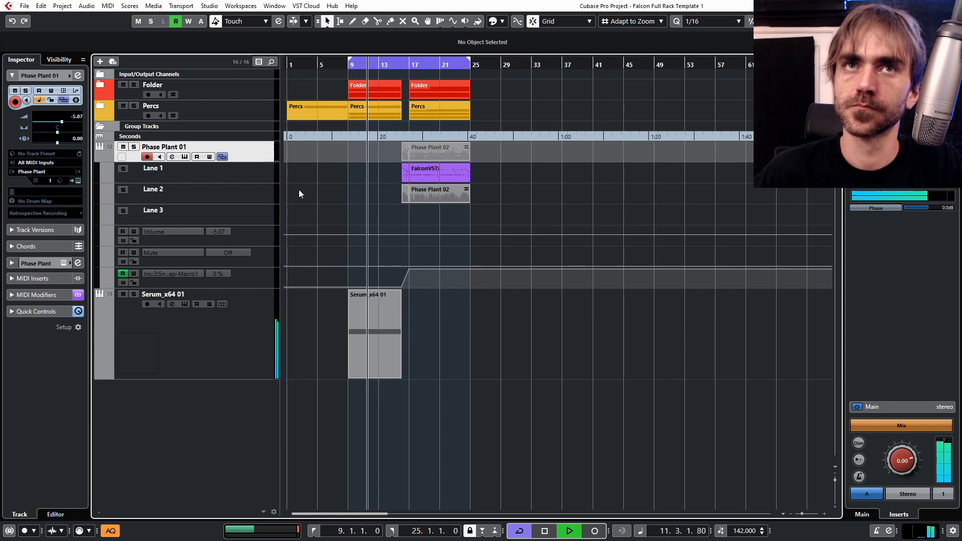
pyautogui.click(222, 157)
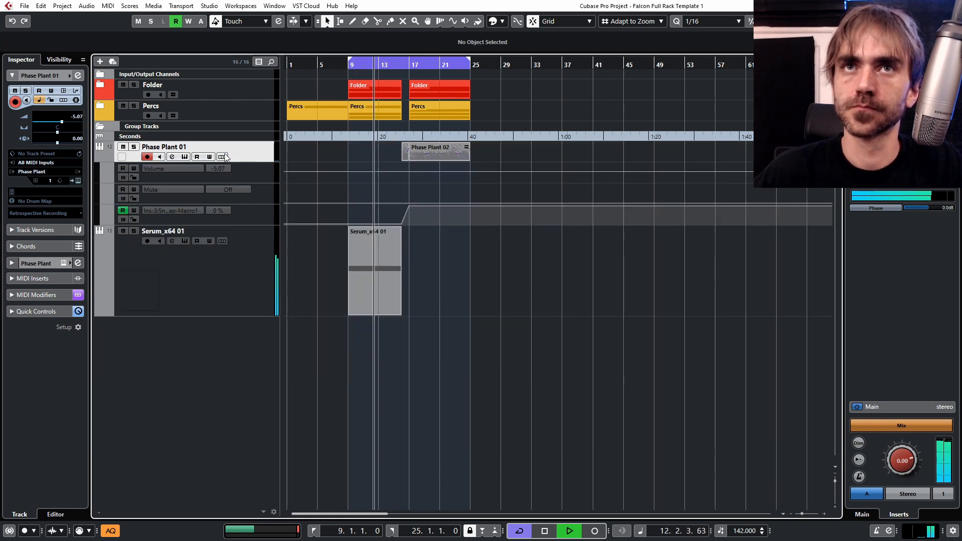
pyautogui.click(101, 152)
pyautogui.press('h')
pyautogui.press('h')
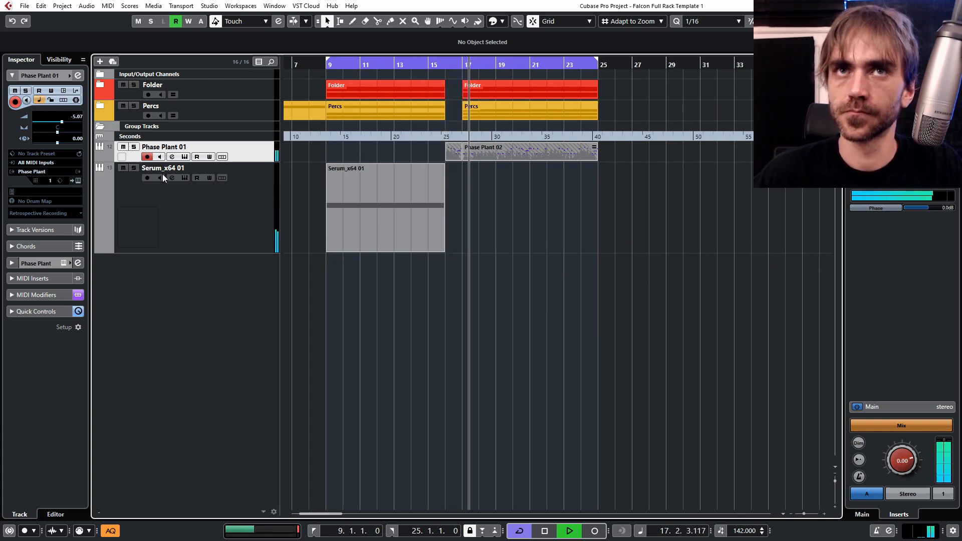
pyautogui.click(99, 155)
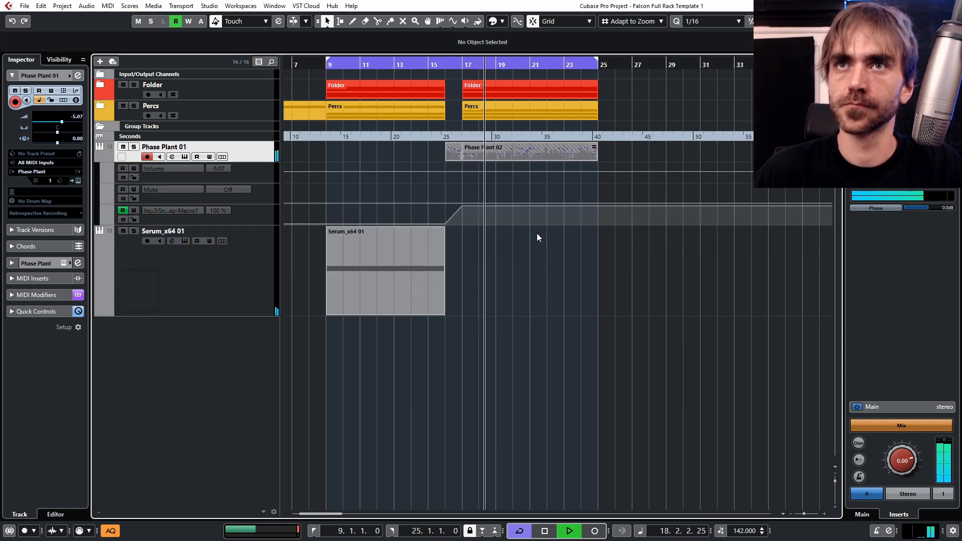
pyautogui.click(600, 214)
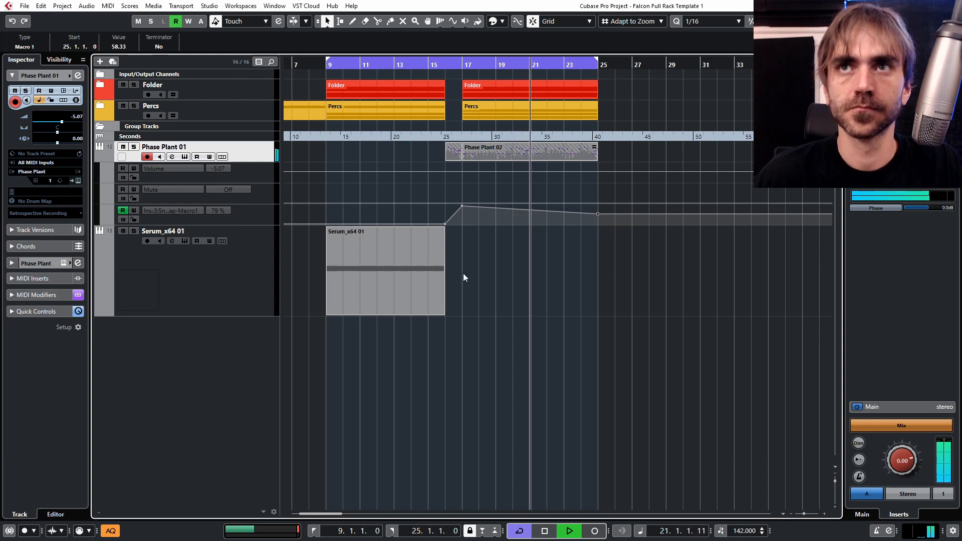
# Enlarge Phase Plant 01's Snap Heap Macro 1 lane, add a low automation point at bar 21 and set the bar 25 point to 100.
pyautogui.moveTo(242, 225); pyautogui.dragTo(243, 264)
pyautogui.keyDown('ctrl'); pyautogui.scroll(2, 600, 236); pyautogui.keyUp('ctrl')
pyautogui.moveTo(598, 230); pyautogui.dragTo(600, 254)
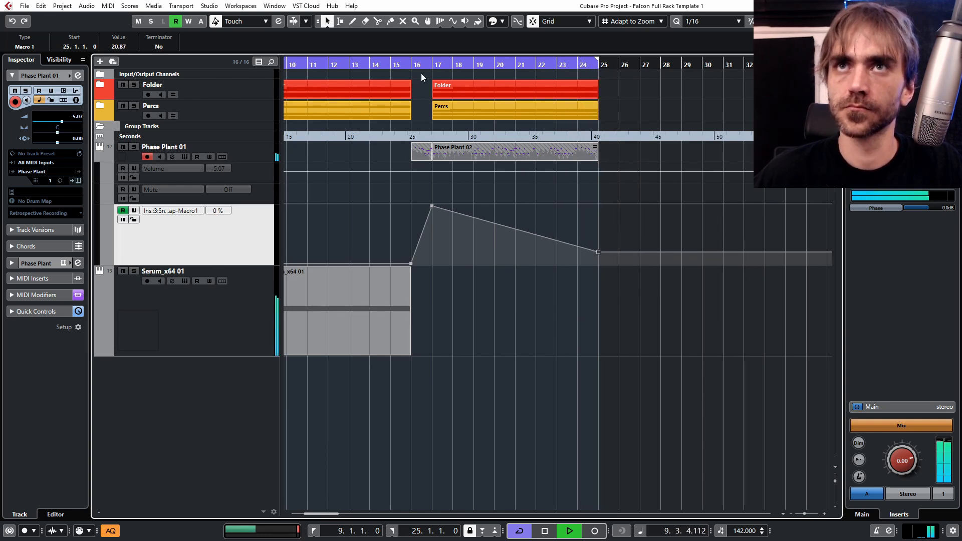
pyautogui.moveTo(519, 230); pyautogui.dragTo(516, 257)
pyautogui.moveTo(598, 252); pyautogui.dragTo(594, 206)
pyautogui.press('g')
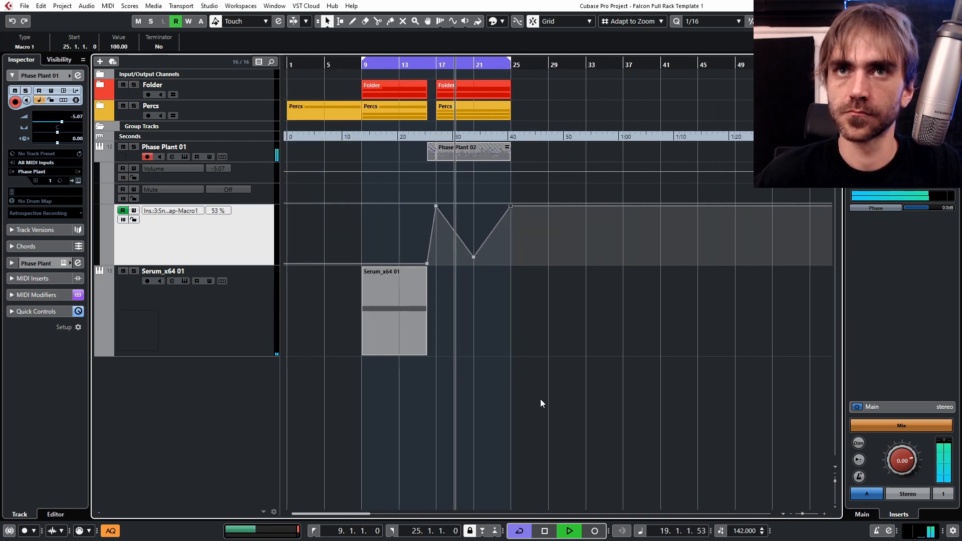
pyautogui.press('h')
pyautogui.press('h')
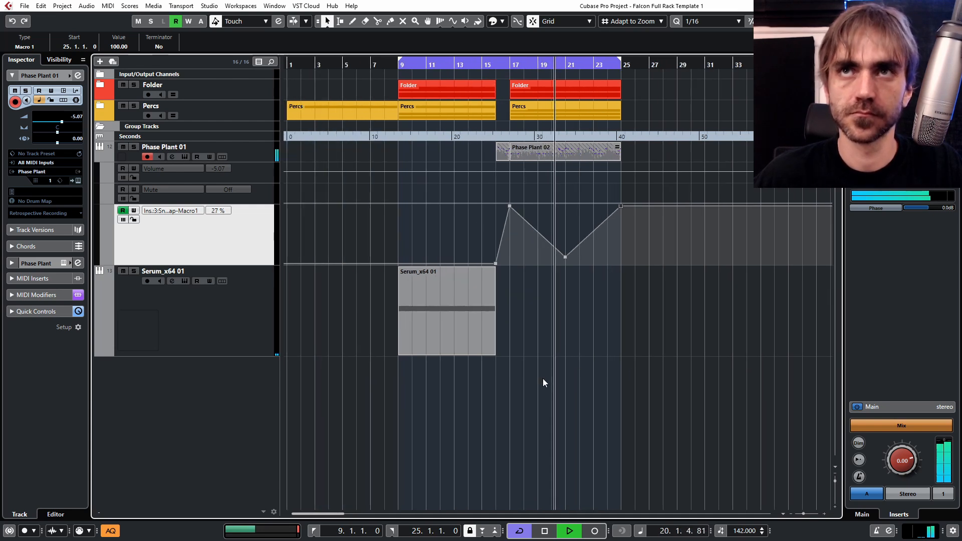
pyautogui.press('h')
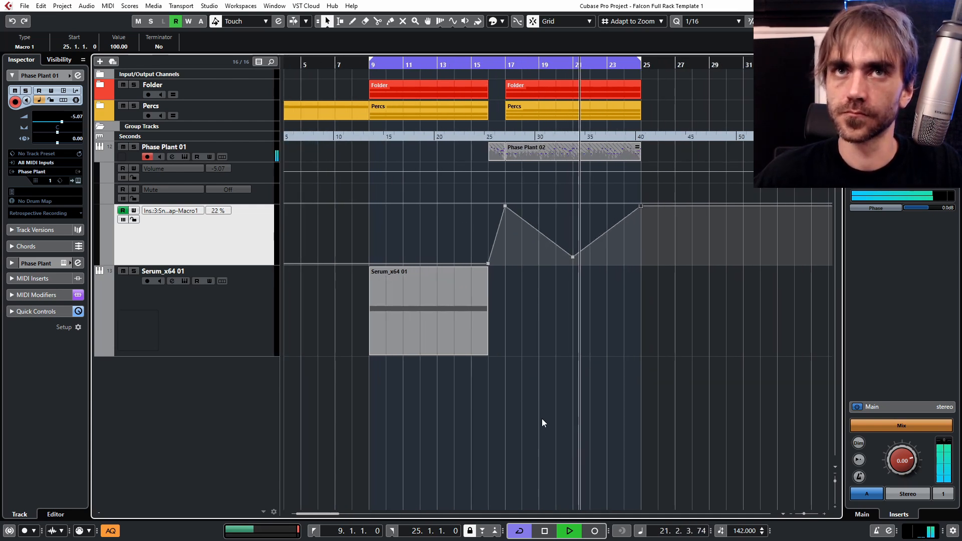
pyautogui.press('g')
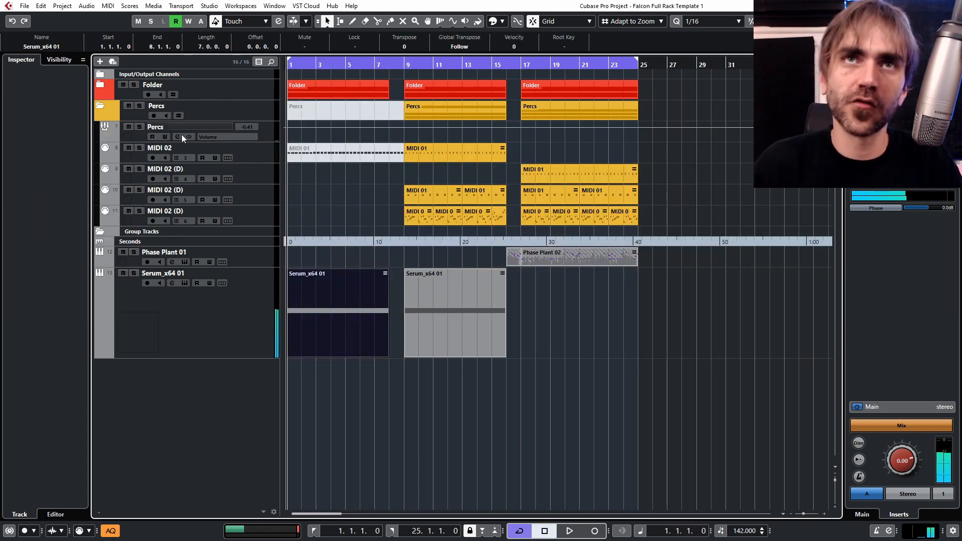
# Collapse the Percs folder, expand Folder and load Snap Heap in the second insert slot of the Kick and Bass channel.
pyautogui.click(97, 107)
pyautogui.click(100, 75)
pyautogui.click(101, 78)
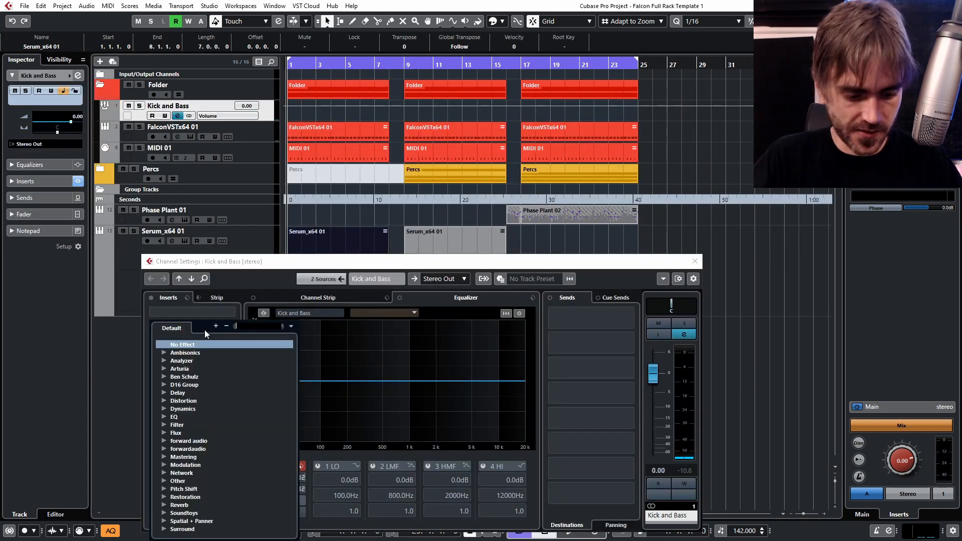
pyautogui.write('snap')
pyautogui.press('Return')
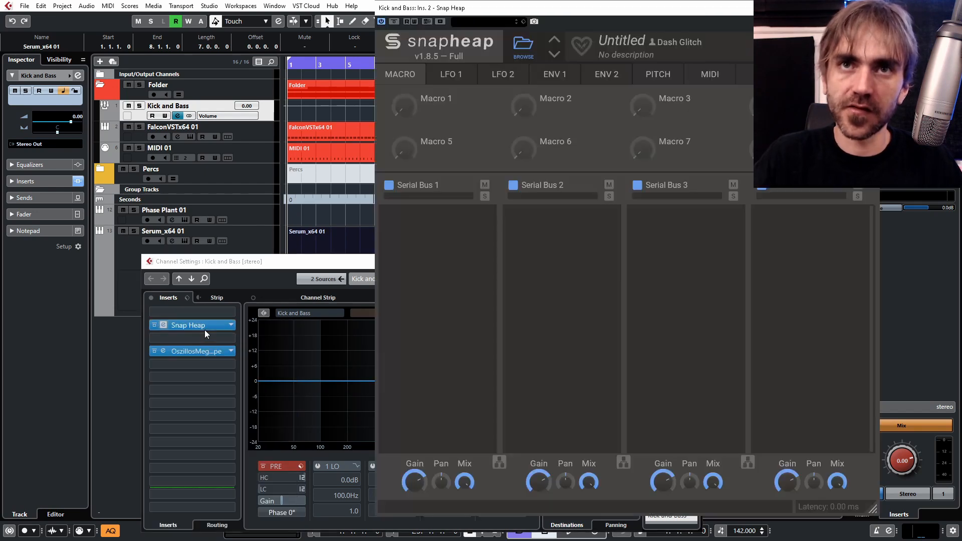
# Add a Filter followed by a Bitcrush to Snap Heap's Serial Bus 1 and minimize both snapins.
pyautogui.click(555, 240)
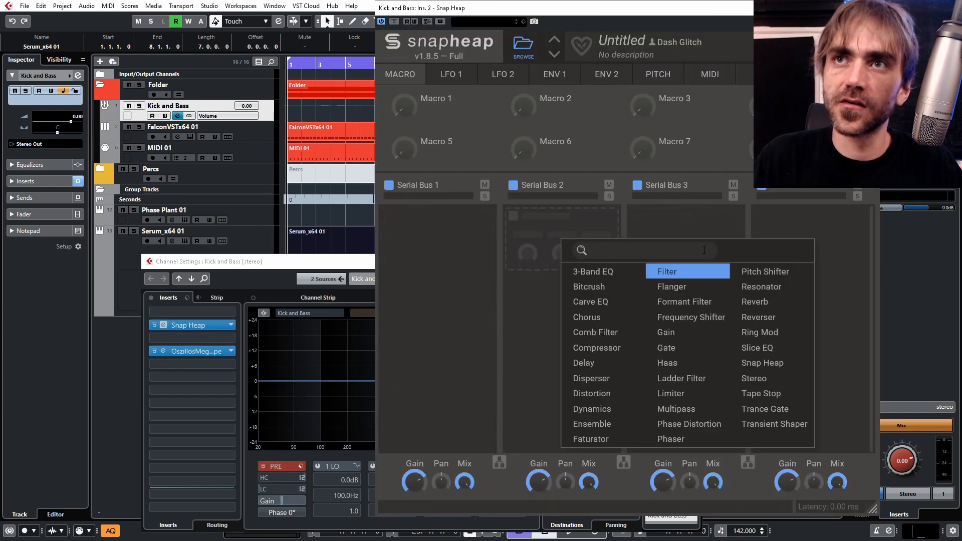
pyautogui.click(591, 287)
pyautogui.click(455, 231)
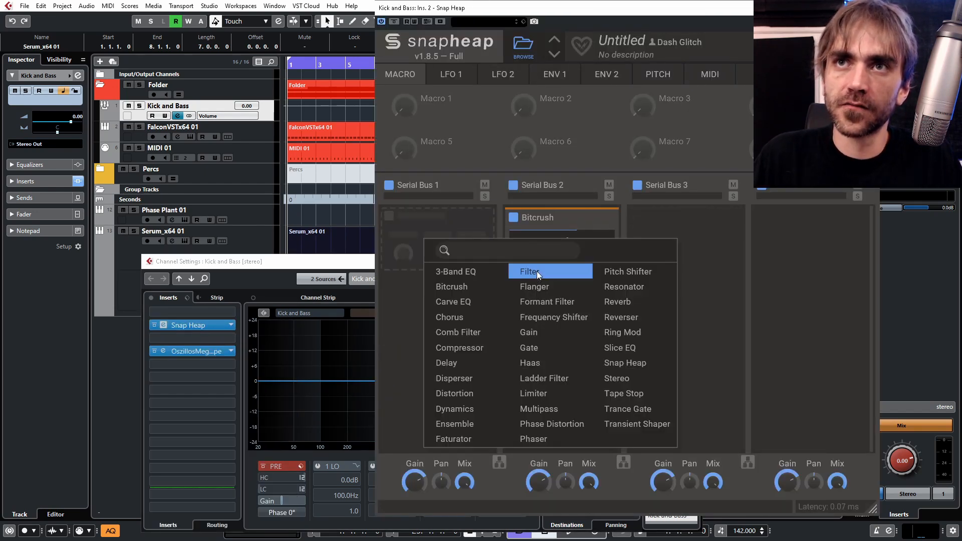
pyautogui.click(544, 273)
pyautogui.moveTo(547, 220); pyautogui.dragTo(427, 376)
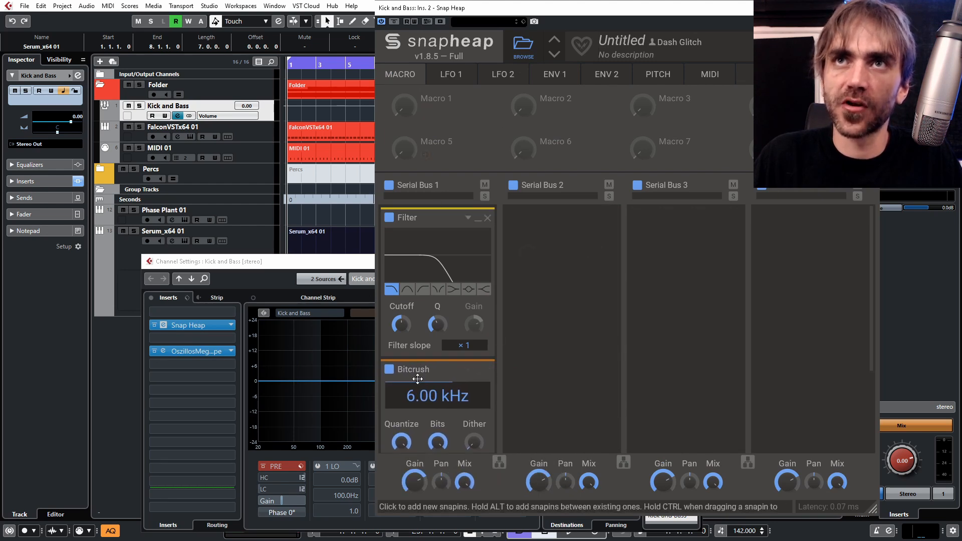
pyautogui.click(477, 218)
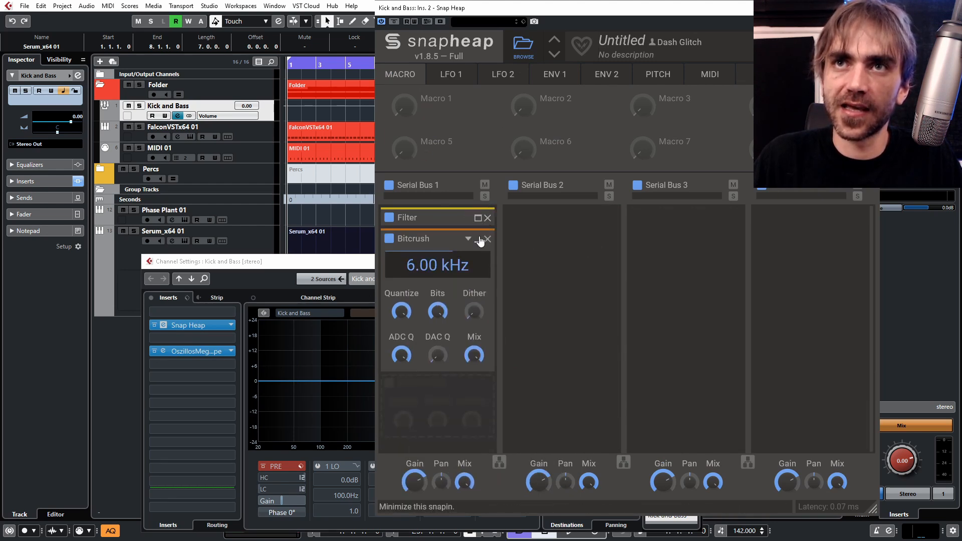
pyautogui.click(478, 239)
# Modulate Serial Bus 1's Mix from zero to full with Macro 1, rename the macro Mix and turn it fully up.
pyautogui.click(426, 111)
pyautogui.click(465, 490)
pyautogui.moveTo(464, 491); pyautogui.dragTo(464, 441)
pyautogui.moveTo(464, 483); pyautogui.dragTo(464, 531)
pyautogui.click(479, 351)
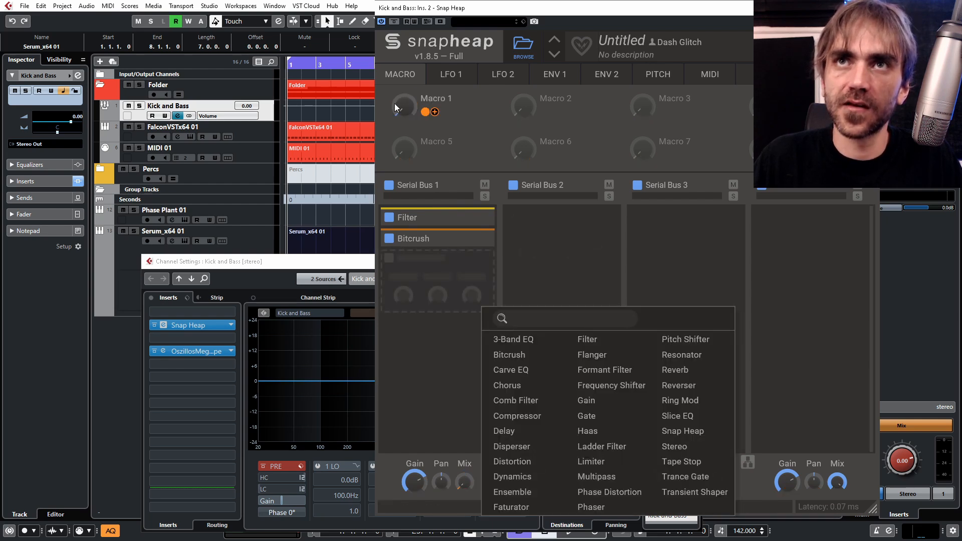
pyautogui.moveTo(403, 98); pyautogui.dragTo(403, 50)
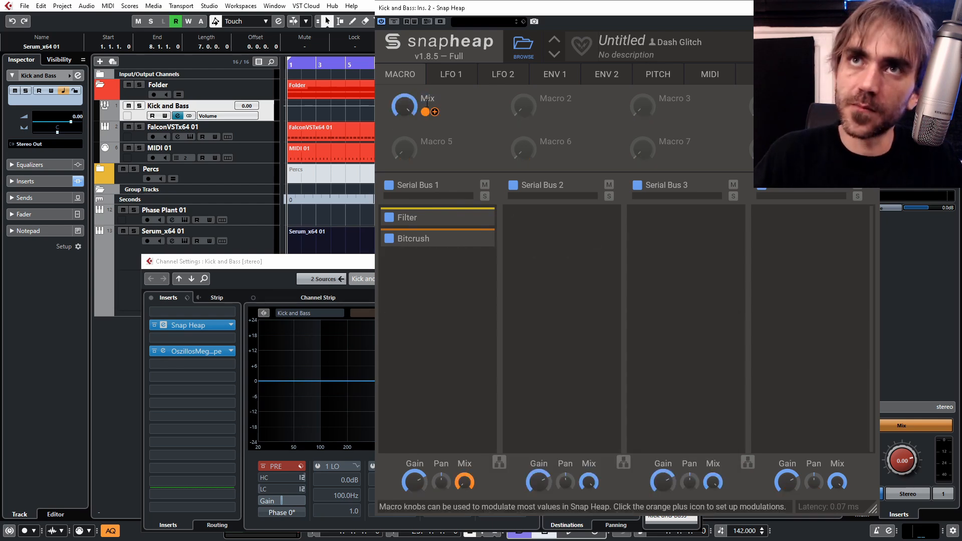
# Expand the Filter and Bitcrush snapins in Serial Bus 1.
pyautogui.click(458, 217)
pyautogui.click(476, 369)
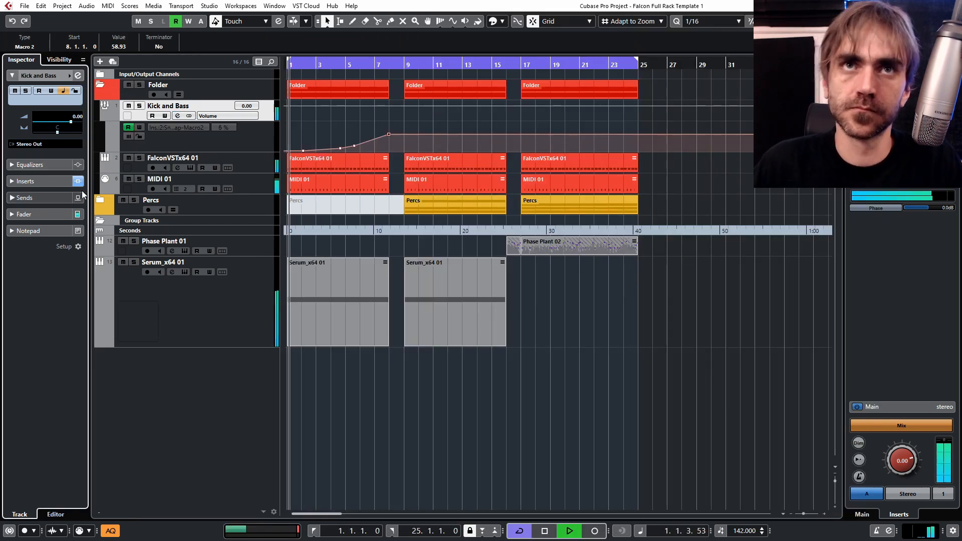
# Reopen Kick and Bass's Snap Heap and record automation of its Mix macro dropping to zero at about bar 8 during playback.
pyautogui.click(20, 182)
pyautogui.click(23, 140)
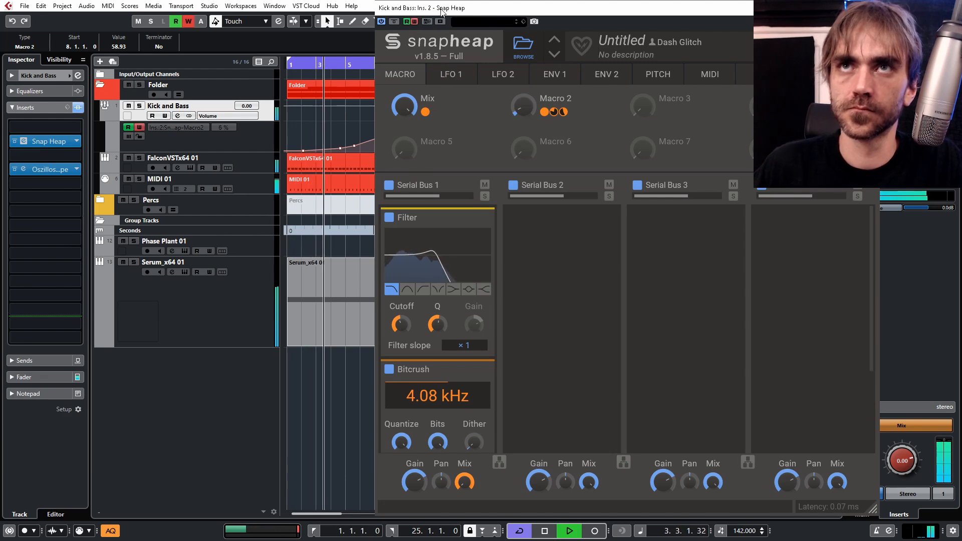
pyautogui.moveTo(406, 8); pyautogui.dragTo(544, 8)
pyautogui.moveTo(538, 109)
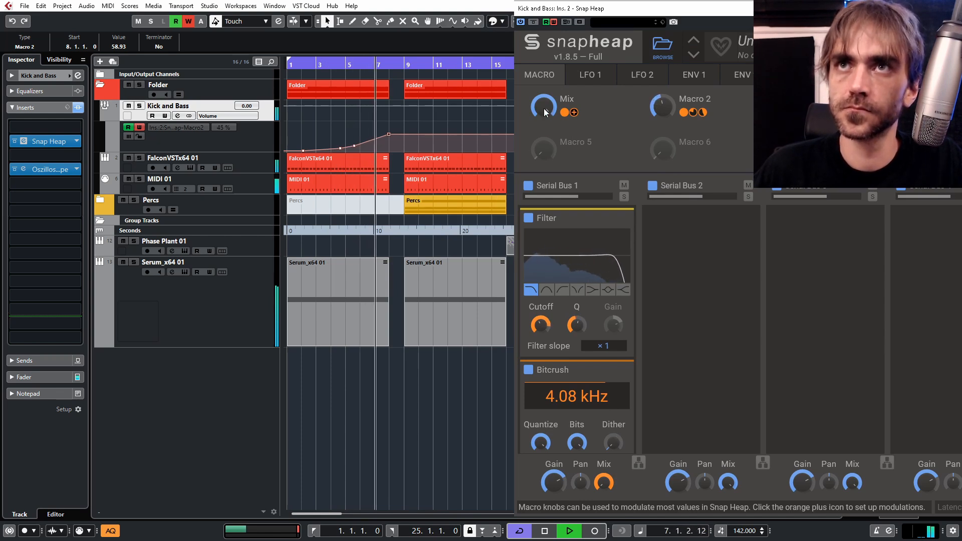
pyautogui.moveTo(549, 111); pyautogui.dragTo(548, 160)
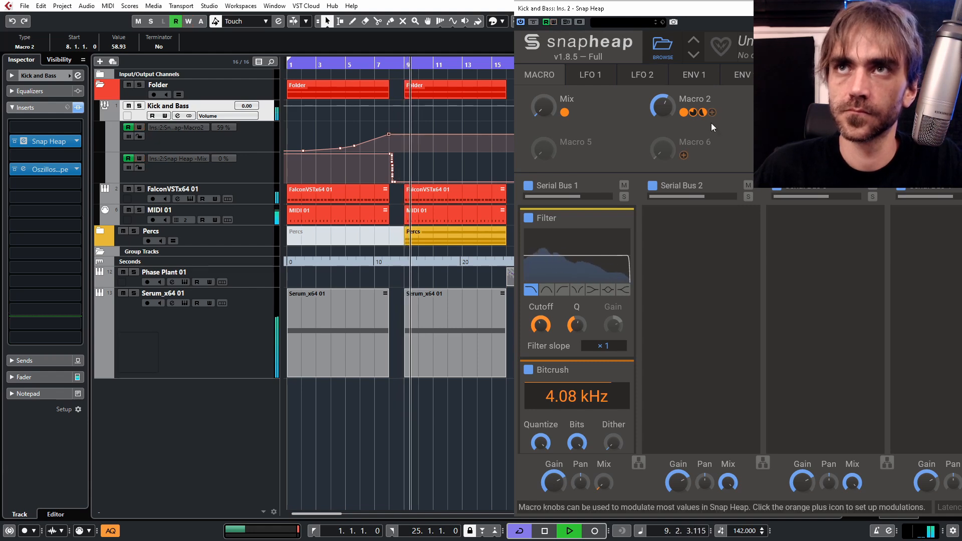
pyautogui.moveTo(926, 12); pyautogui.dragTo(689, 46)
pyautogui.click(771, 43)
pyautogui.click(653, 424)
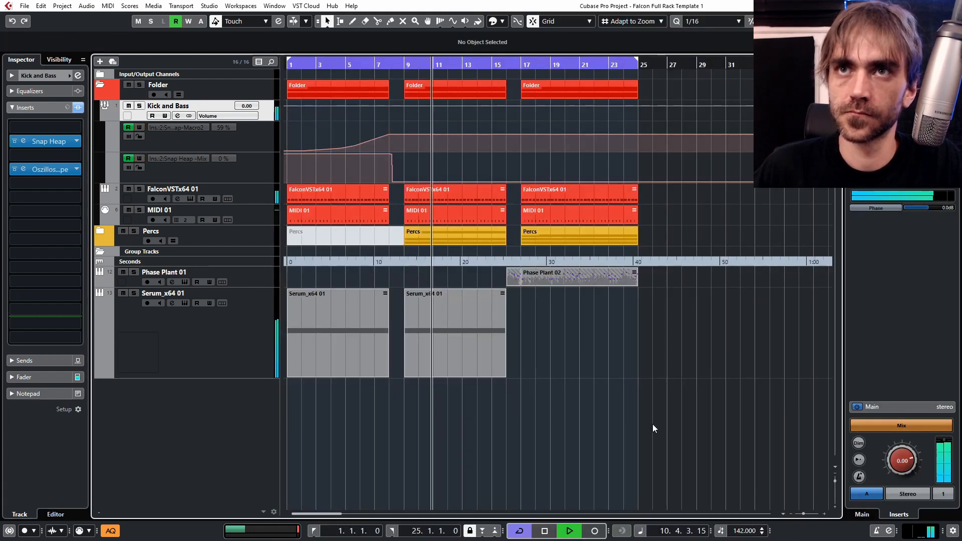
# Collapse Folder, select the Serum_x64 01 track and restart playback from bar 1.
pyautogui.click(99, 88)
pyautogui.press('space')
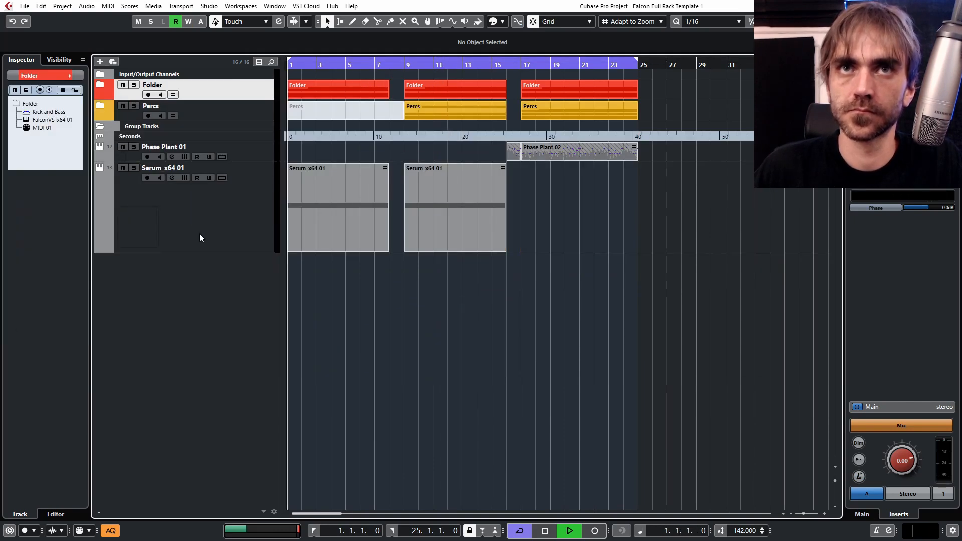
pyautogui.click(197, 237)
pyautogui.press('space')
# Enable the first EQ band of the Serum_x64 01 channel as a high-pass filter at 320.7 Hz.
pyautogui.click(78, 76)
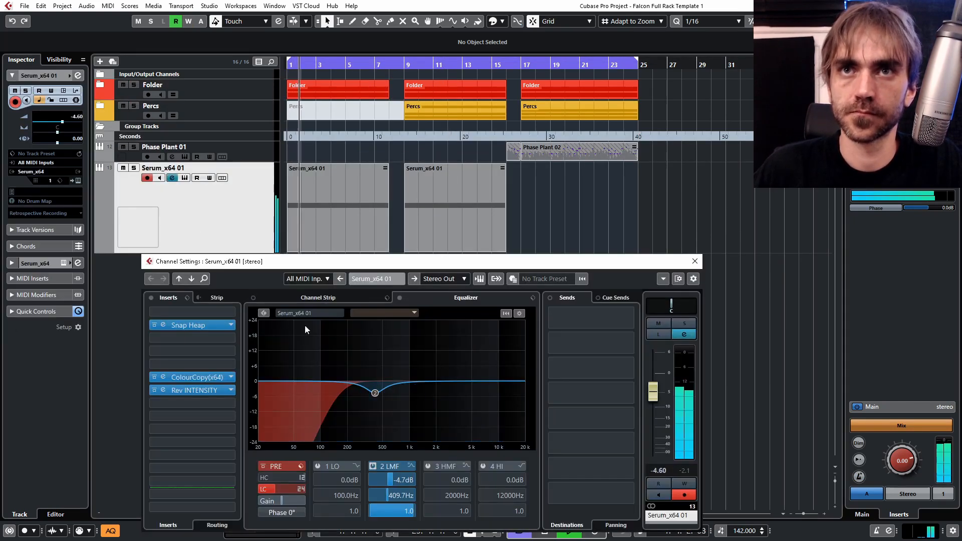
pyautogui.click(357, 467)
pyautogui.click(413, 390)
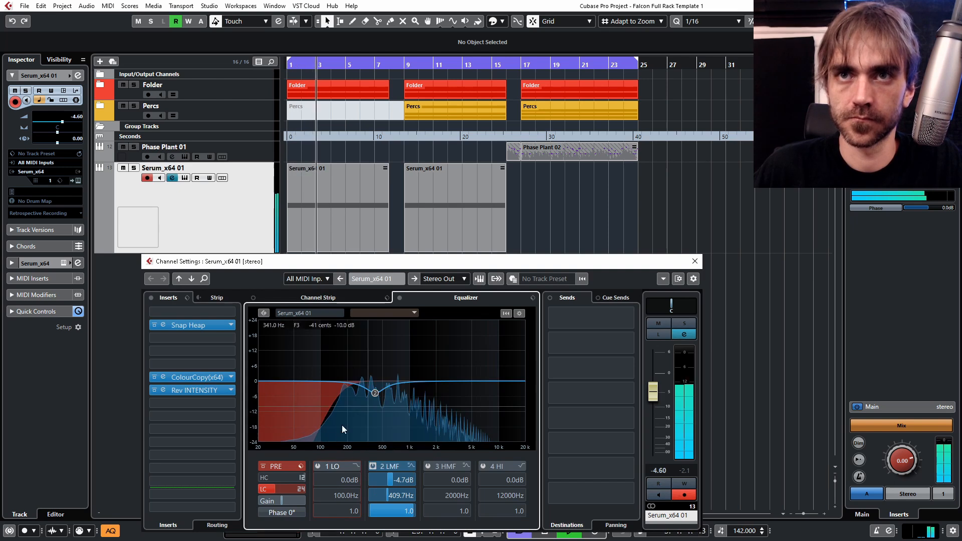
pyautogui.click(356, 463)
pyautogui.click(387, 402)
pyautogui.click(317, 467)
pyautogui.scroll(8, 345, 496)
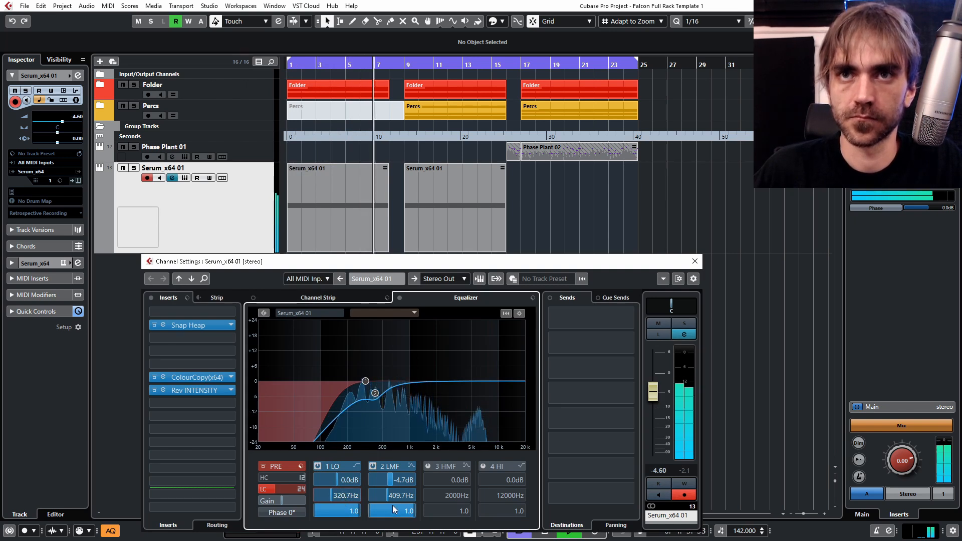
pyautogui.click(695, 261)
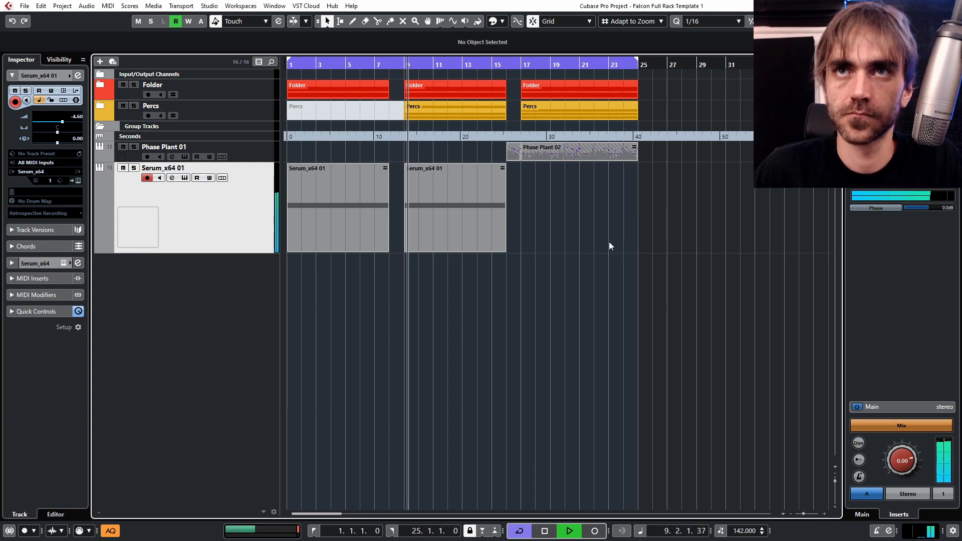
# Start the playback loop at bar 17, move the playhead to bar 12 and stop playback.
pyautogui.press('g')
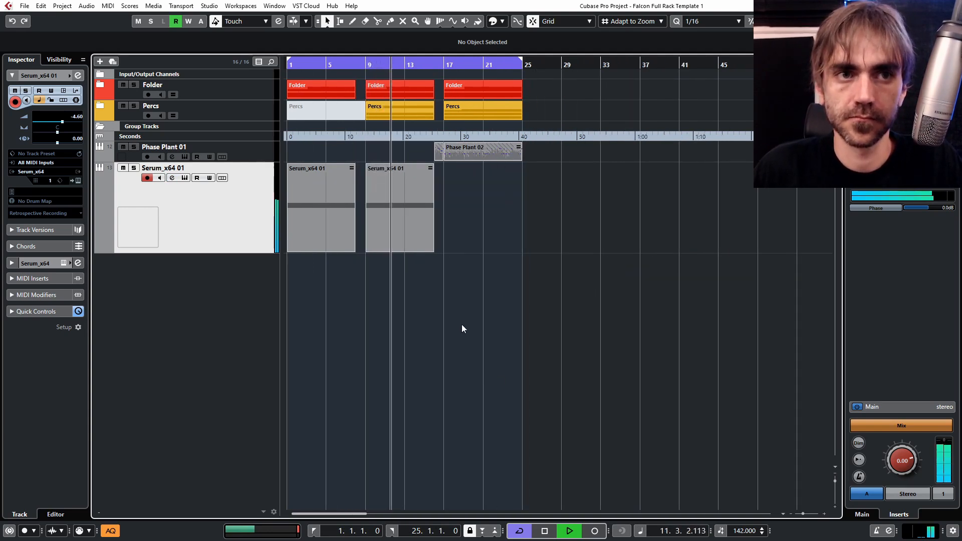
pyautogui.press('h')
pyautogui.press('h')
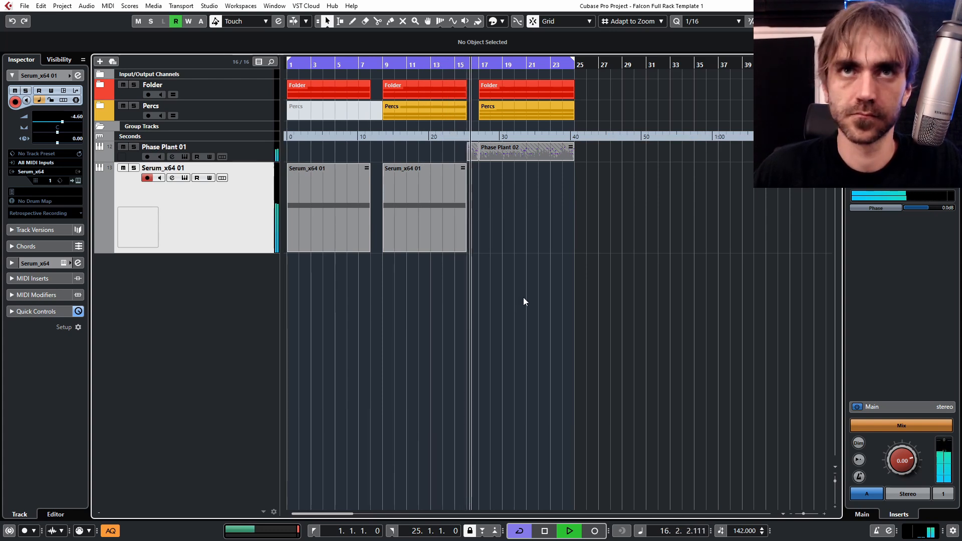
pyautogui.hscroll(1, 490, 288)
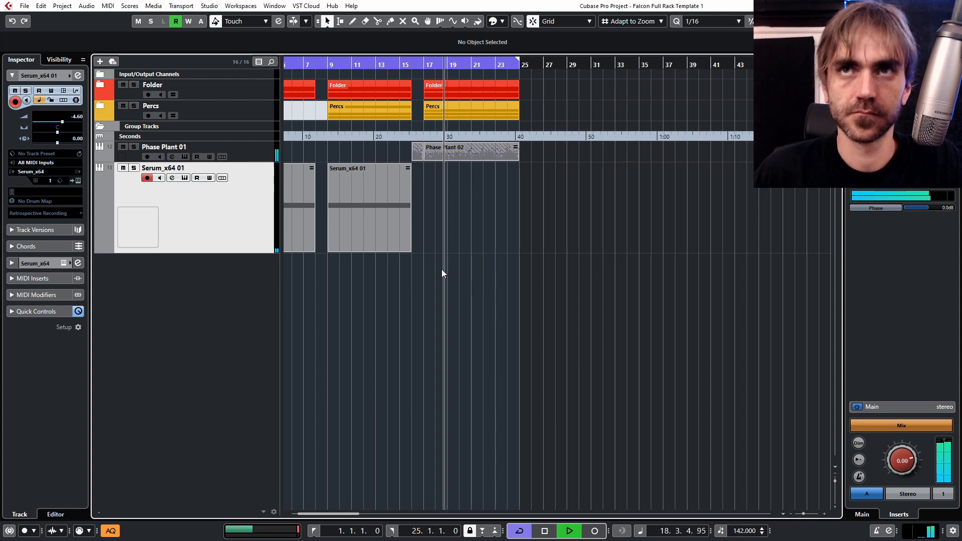
pyautogui.keyDown('ctrl'); pyautogui.click(425, 64); pyautogui.keyUp('ctrl')
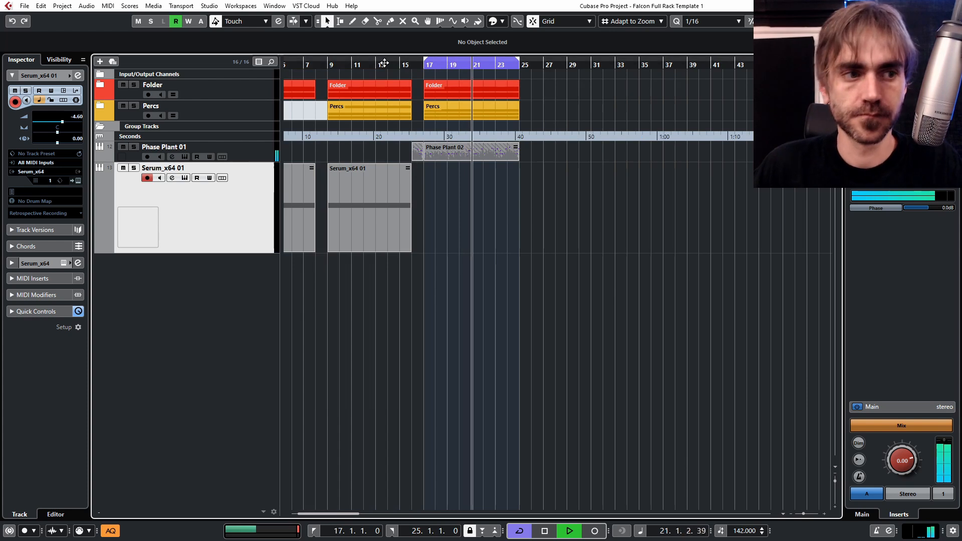
pyautogui.moveTo(384, 63); pyautogui.dragTo(366, 70)
pyautogui.press('space')
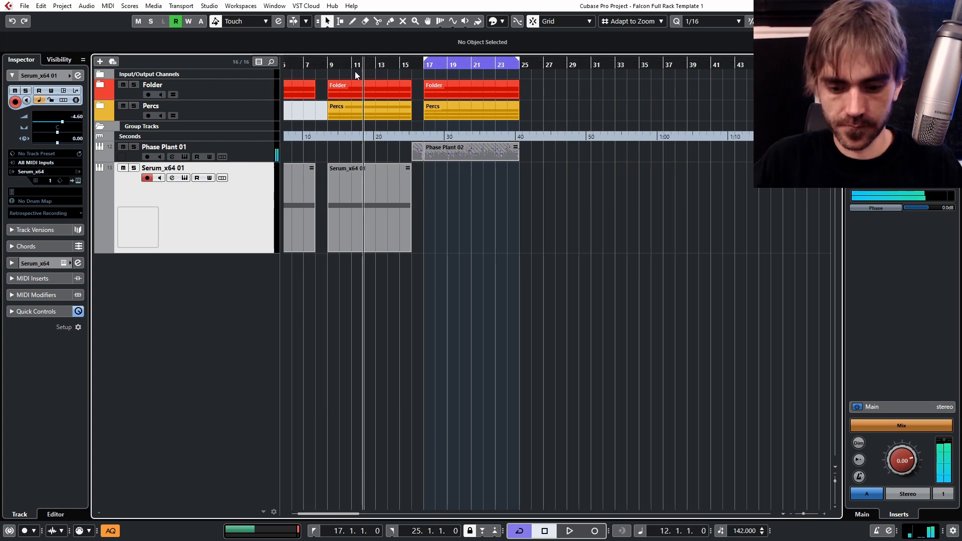
# Load the Psy Croak Layers preset in Phase Plant 01, with a glide of 68.5 ms and master pitch raised 12 semitones.
pyautogui.click(137, 160)
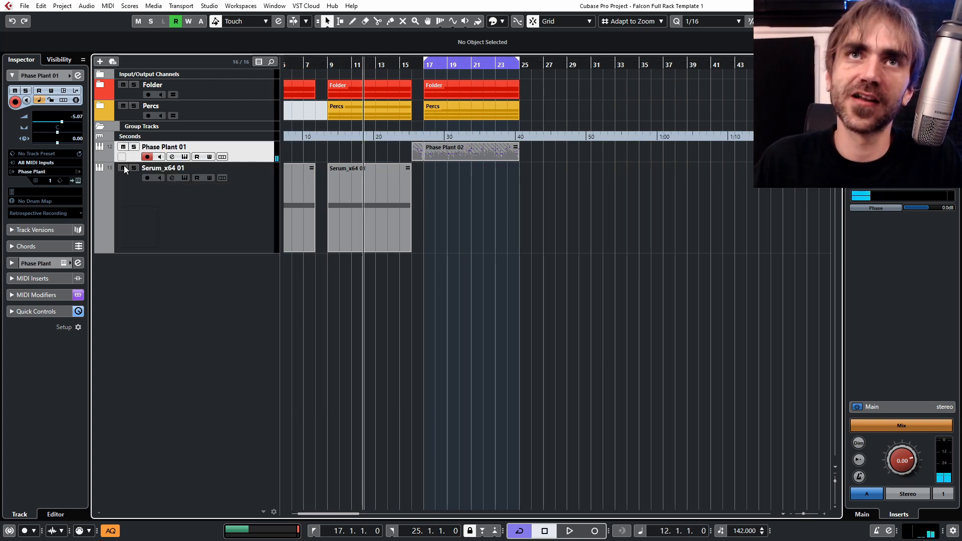
pyautogui.click(74, 180)
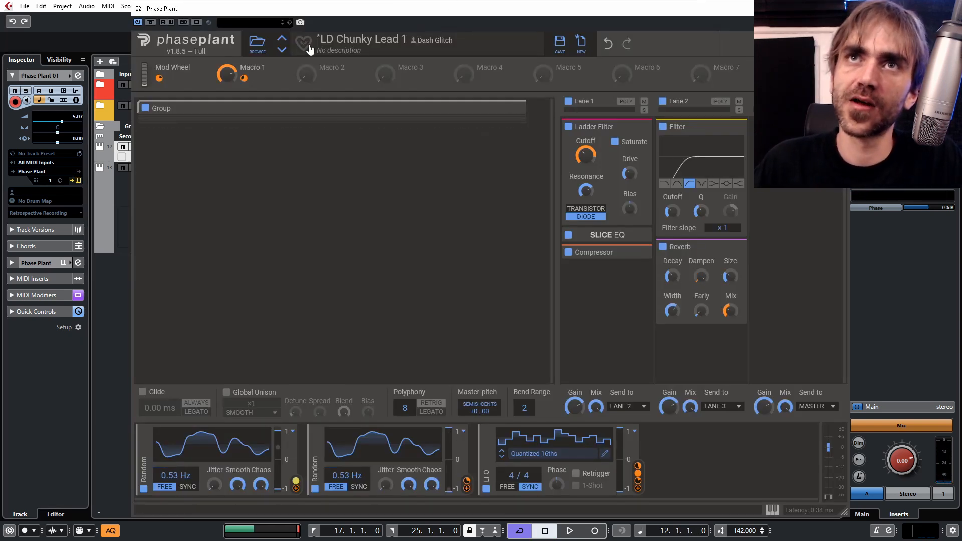
pyautogui.click(257, 45)
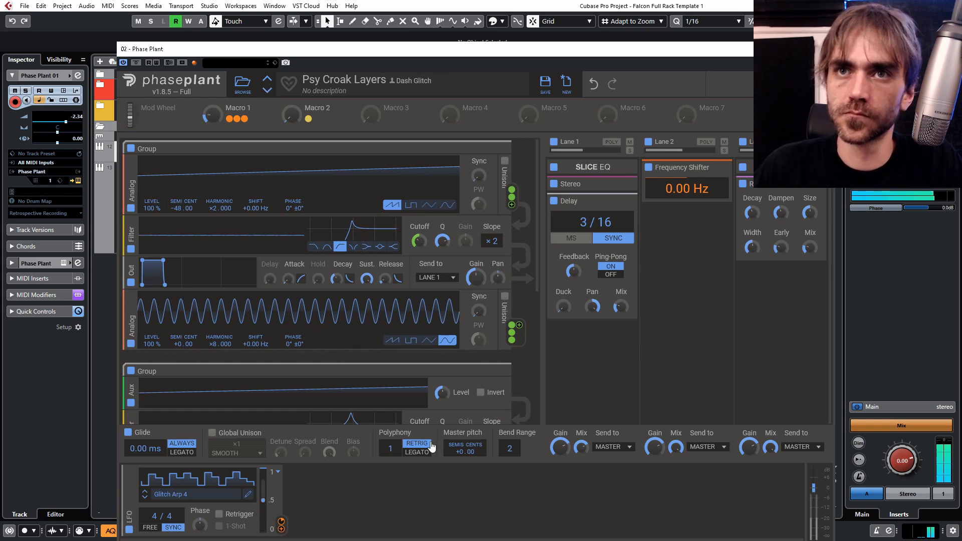
pyautogui.moveTo(458, 452); pyautogui.dragTo(457, 436)
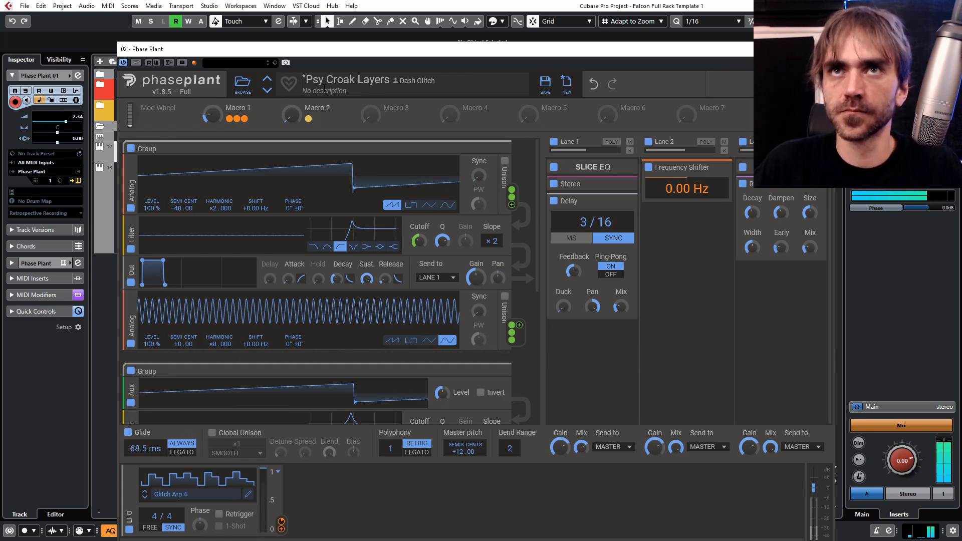
pyautogui.hotkey('ctrl', 'w')
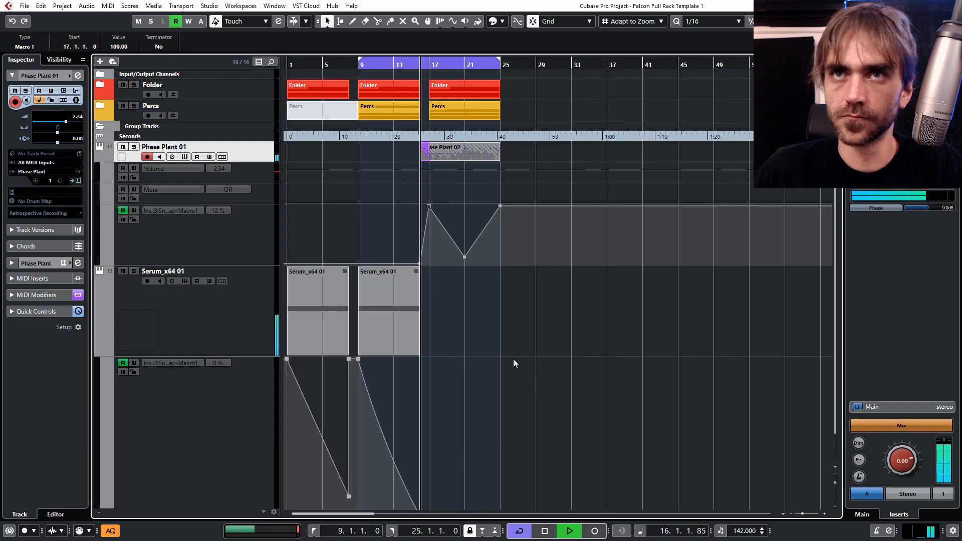
# Bend Phase Plant 01's Macro 1 automation between bars 16 and 17 into a slow-starting upward curve.
pyautogui.press('h')
pyautogui.press('h')
pyautogui.press('h')
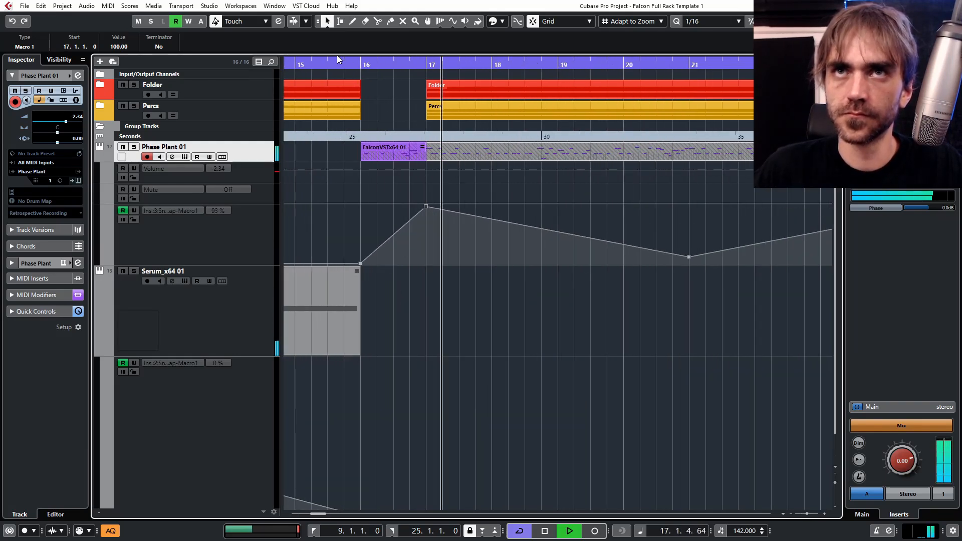
pyautogui.moveTo(415, 236); pyautogui.dragTo(416, 253)
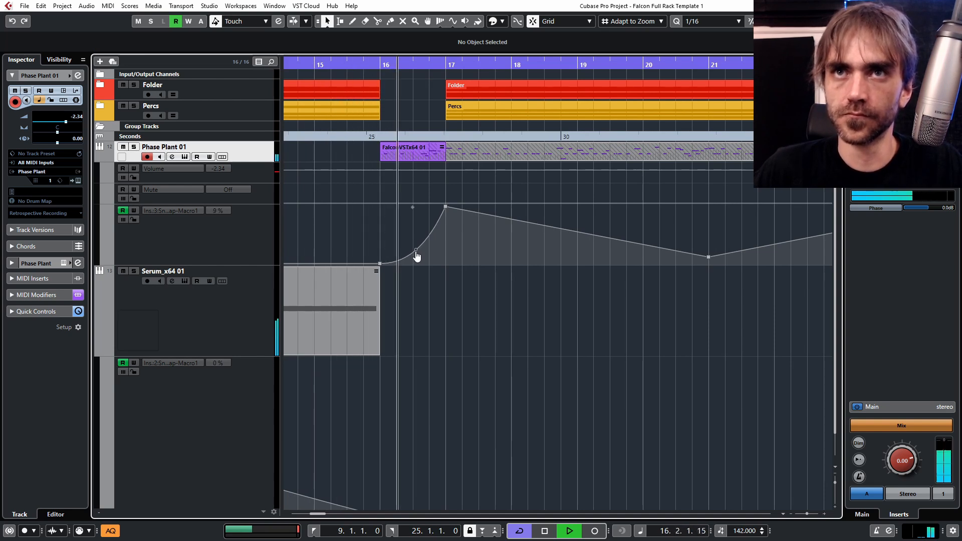
# Add a Macro 1 automation point at bar 17 with value 46.09 on Phase Plant 01, ending the curve from bar 16 lower.
pyautogui.click(432, 231)
pyautogui.moveTo(432, 231); pyautogui.dragTo(446, 238)
pyautogui.press('space')
pyautogui.press('space')
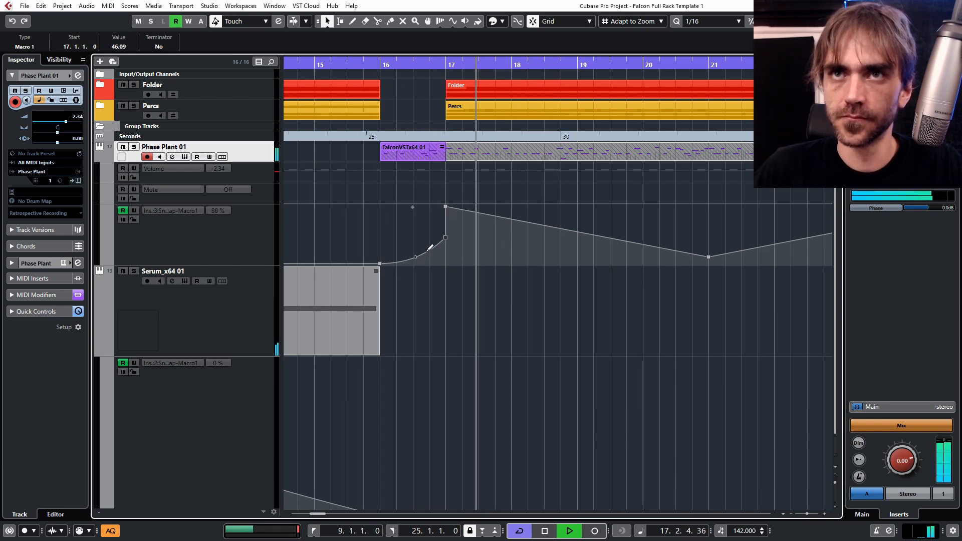
# Collapse the automation lanes of the Phase Plant 01 and Serum_x64 01 tracks.
pyautogui.scroll(-1, 531, 303)
pyautogui.scroll(-2, 539, 306)
pyautogui.click(99, 158)
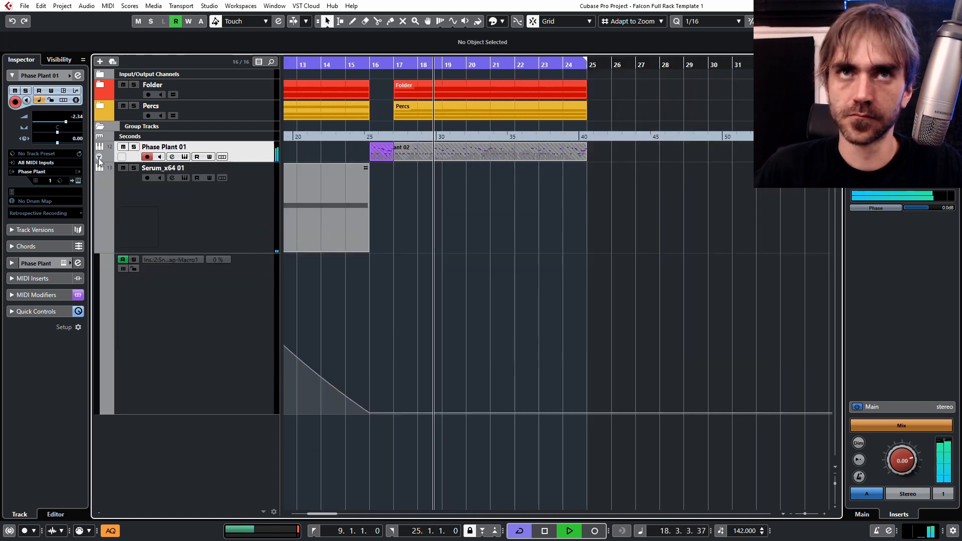
pyautogui.click(102, 245)
pyautogui.scroll(-3, 509, 266)
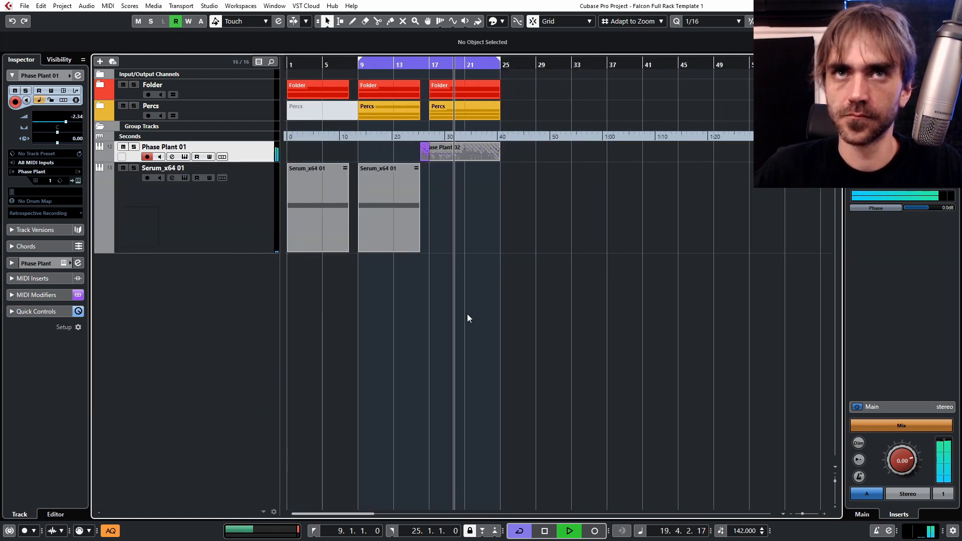
# Initialise a new Phase Plant patch with a saw Analog oscillator at -12 semitones, one-voice legato and an always-on 131 ms glide.
pyautogui.click(76, 180)
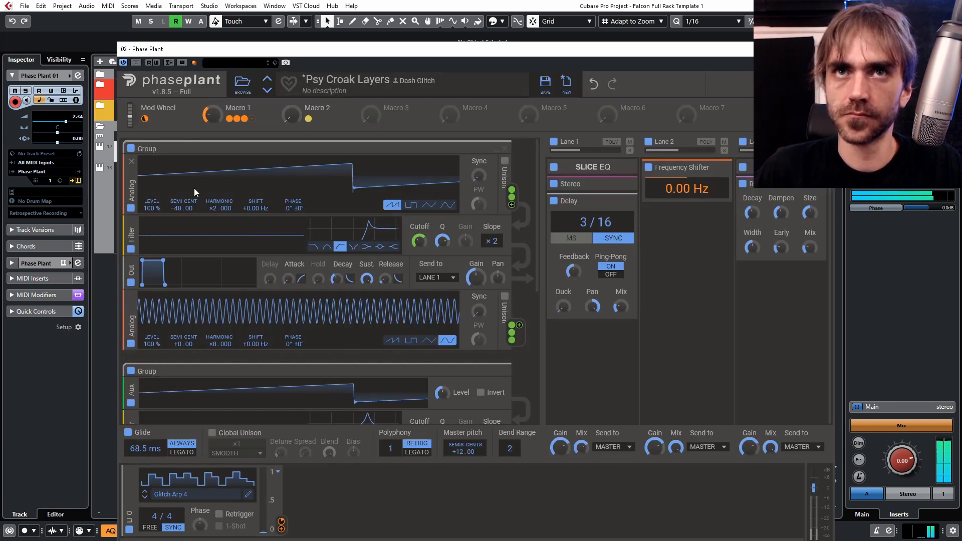
pyautogui.click(565, 86)
pyautogui.click(258, 198)
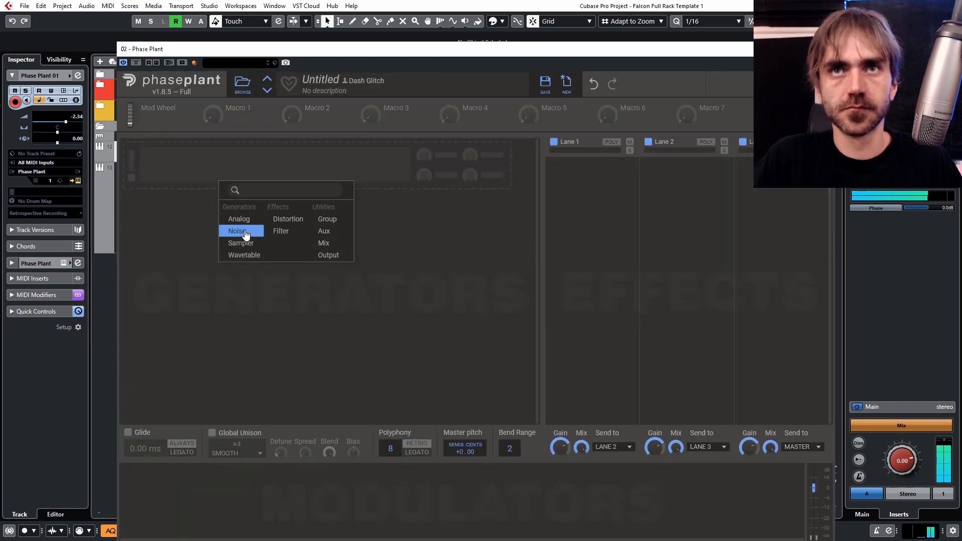
pyautogui.click(237, 232)
pyautogui.click(417, 452)
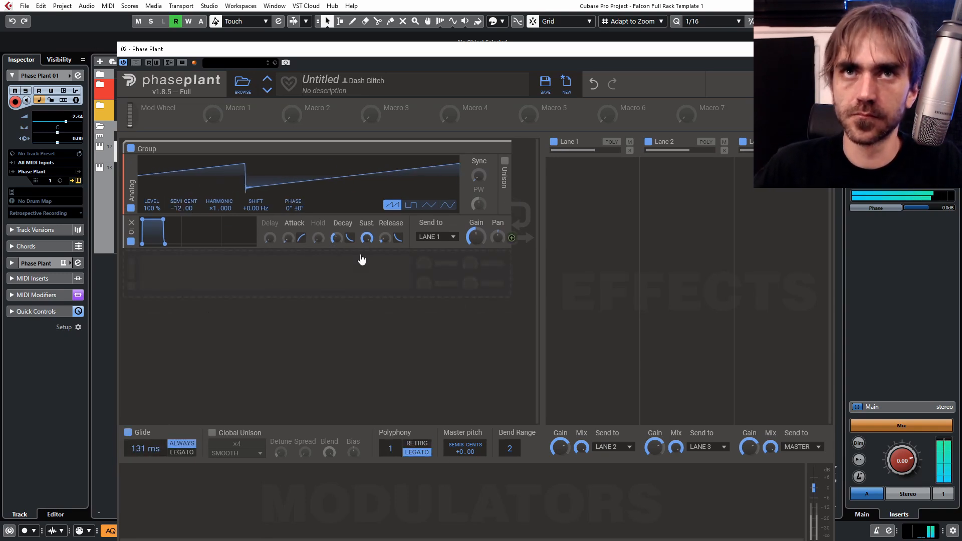
# Enable x8 Smooth unison on the Analog oscillator, add an Overdrive distortion after it and set the glide to 23.9 ms.
pyautogui.click(505, 161)
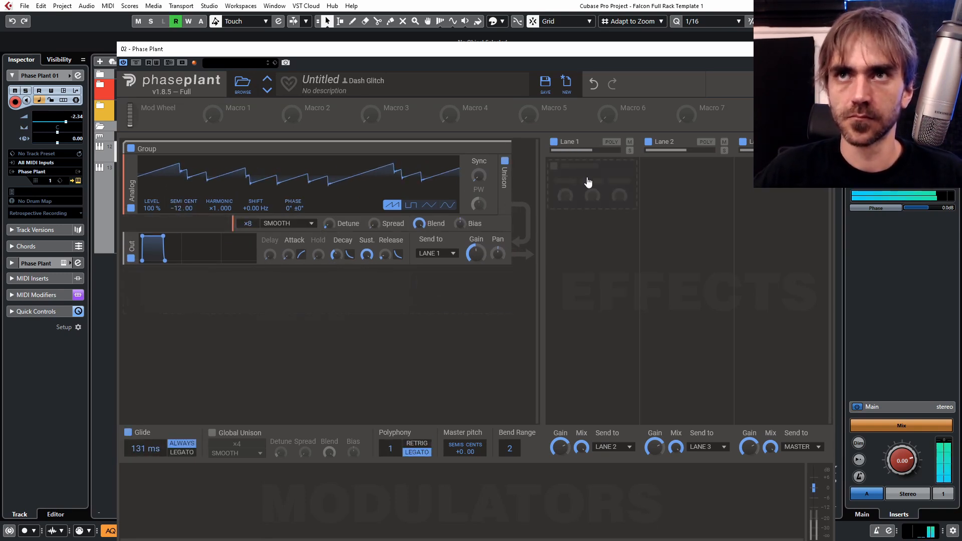
pyautogui.click(243, 232)
pyautogui.click(219, 266)
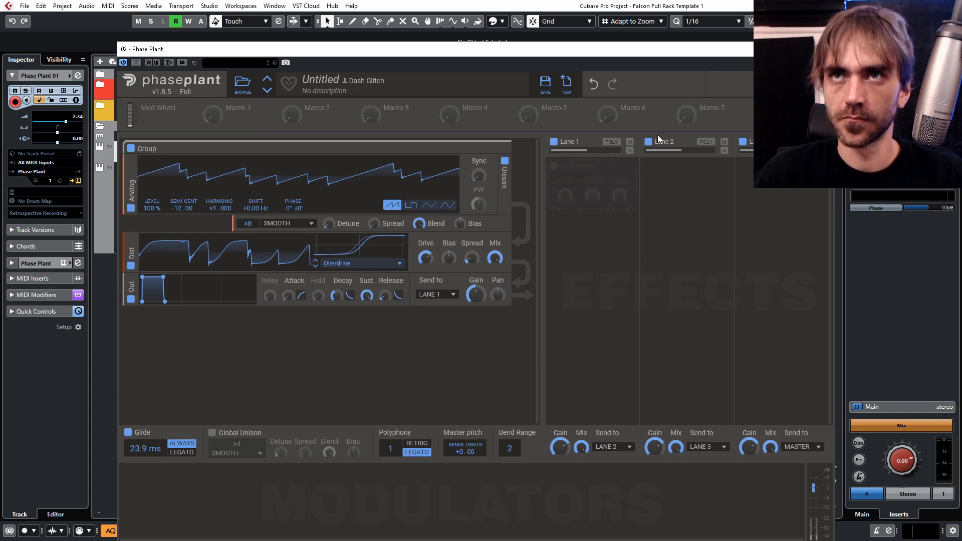
pyautogui.click(824, 49)
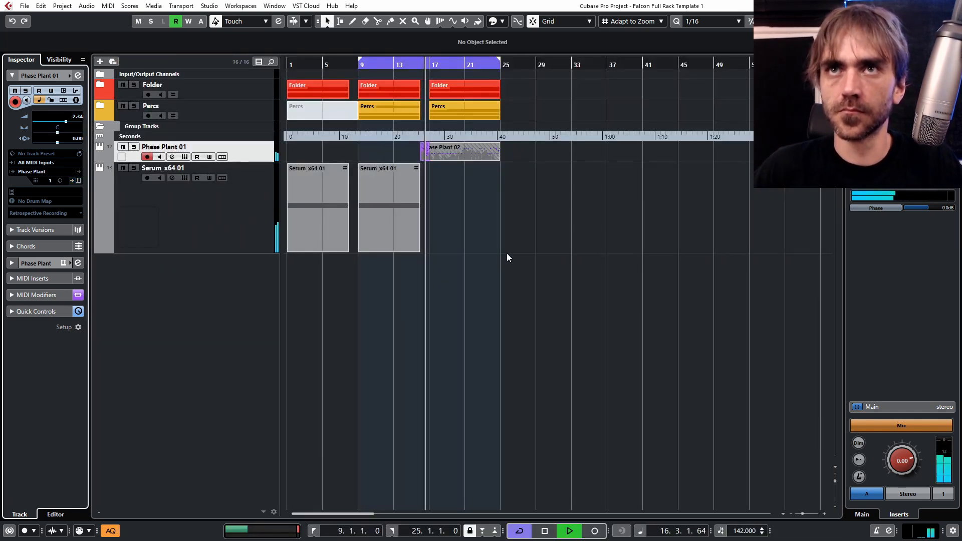
# Start the playback loop at bar 17 and play from there.
pyautogui.click(377, 63)
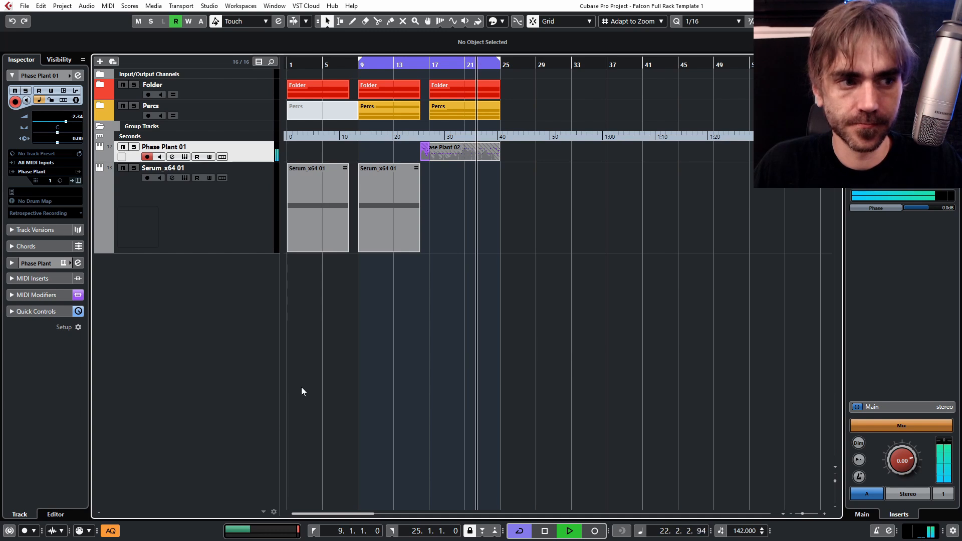
pyautogui.click(77, 181)
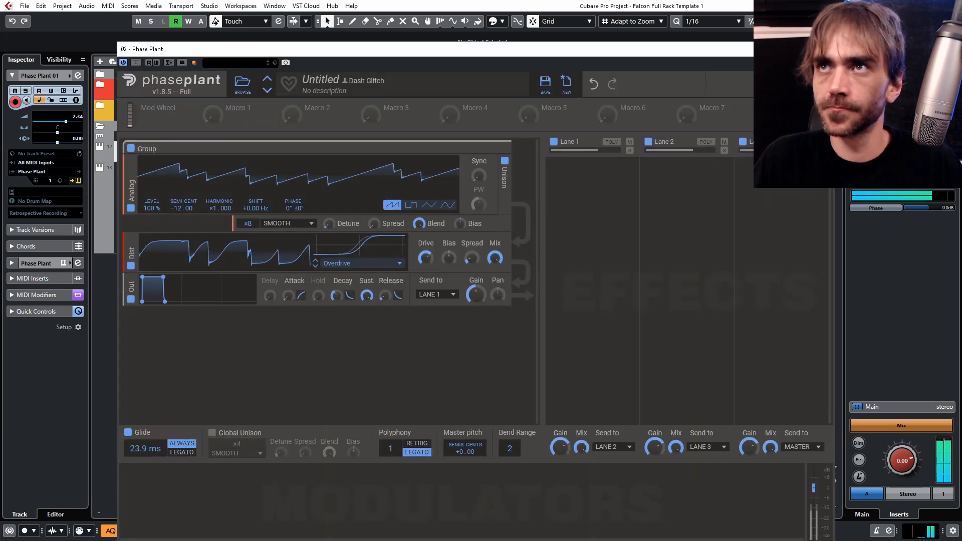
pyautogui.click(825, 49)
pyautogui.keyDown('ctrl'); pyautogui.click(430, 66); pyautogui.keyUp('ctrl')
pyautogui.click(430, 65)
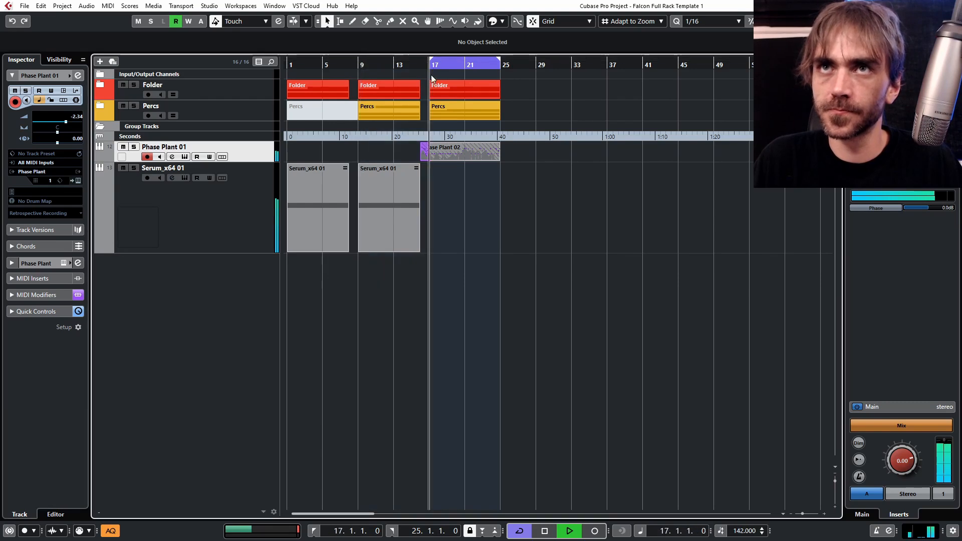
# Lower Phase Plant 01's Macro 1 automation point at bar 21 to 0 and bend the descent from bar 17 into a curve.
pyautogui.click(100, 157)
pyautogui.scroll(3, 395, 266)
pyautogui.moveTo(585, 260); pyautogui.dragTo(581, 279)
pyautogui.click(537, 235)
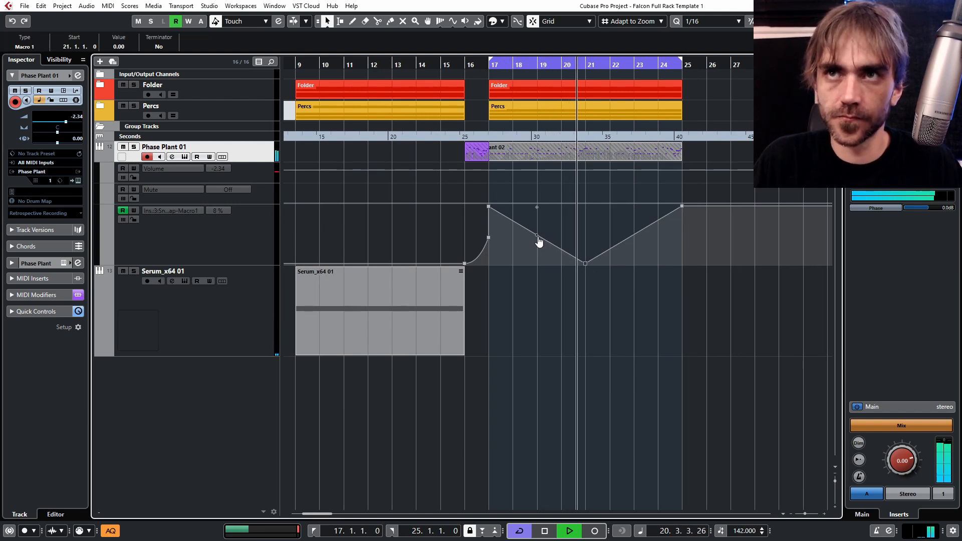
pyautogui.moveTo(539, 243); pyautogui.dragTo(572, 254)
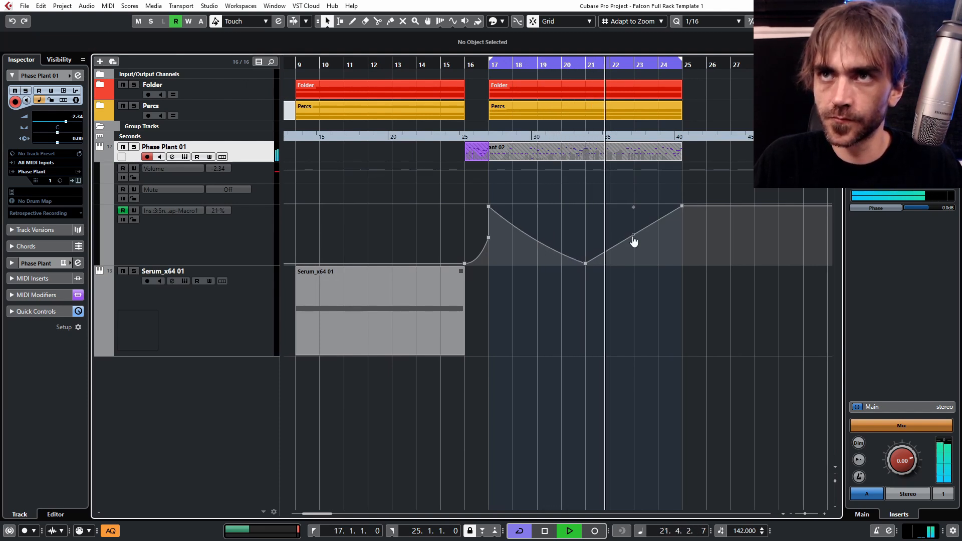
# Raise the Macro 1 point at bar 21 to 9.57 and deepen the automation curves on both sides of it.
pyautogui.scroll(3, 576, 271)
pyautogui.click(611, 262)
pyautogui.moveTo(611, 264); pyautogui.dragTo(611, 262)
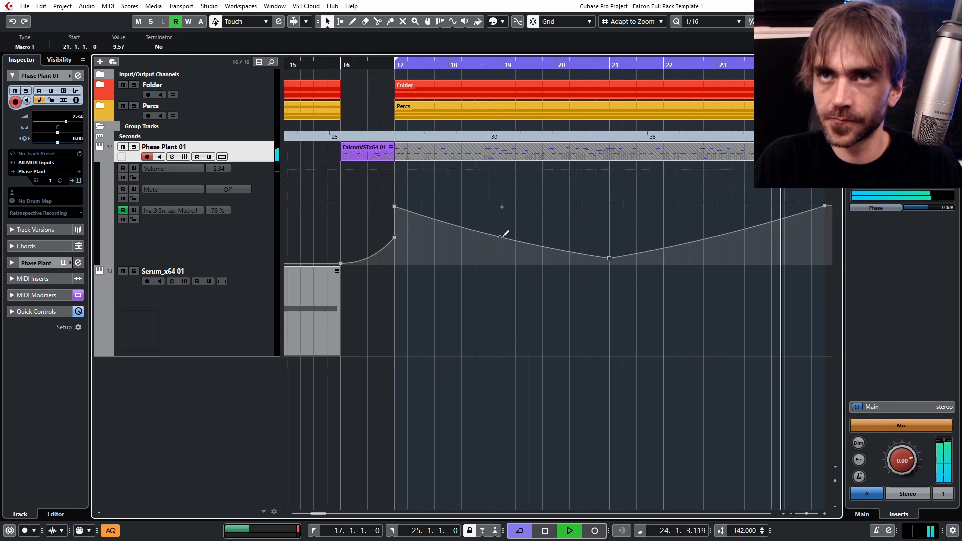
pyautogui.moveTo(504, 237); pyautogui.dragTo(501, 254)
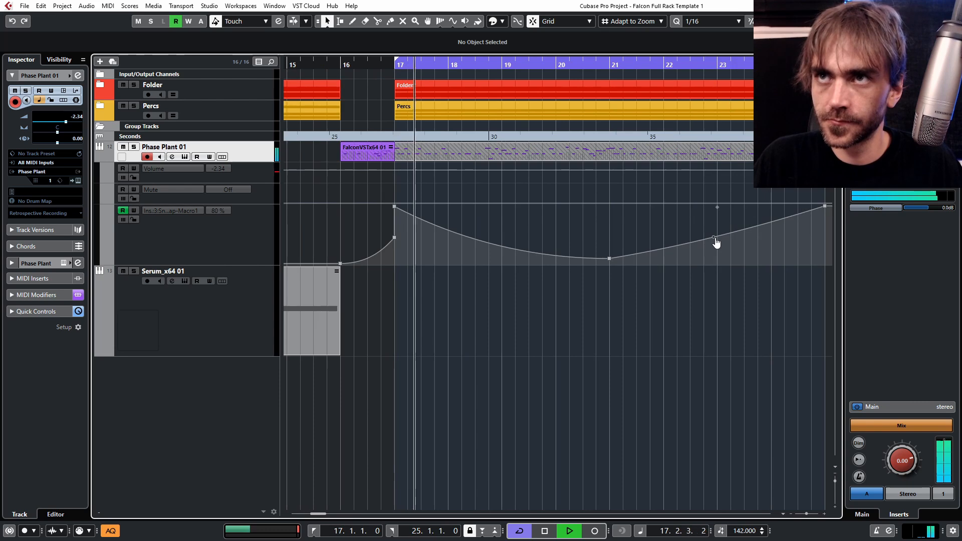
pyautogui.moveTo(715, 242); pyautogui.dragTo(720, 253)
pyautogui.scroll(-3, 552, 301)
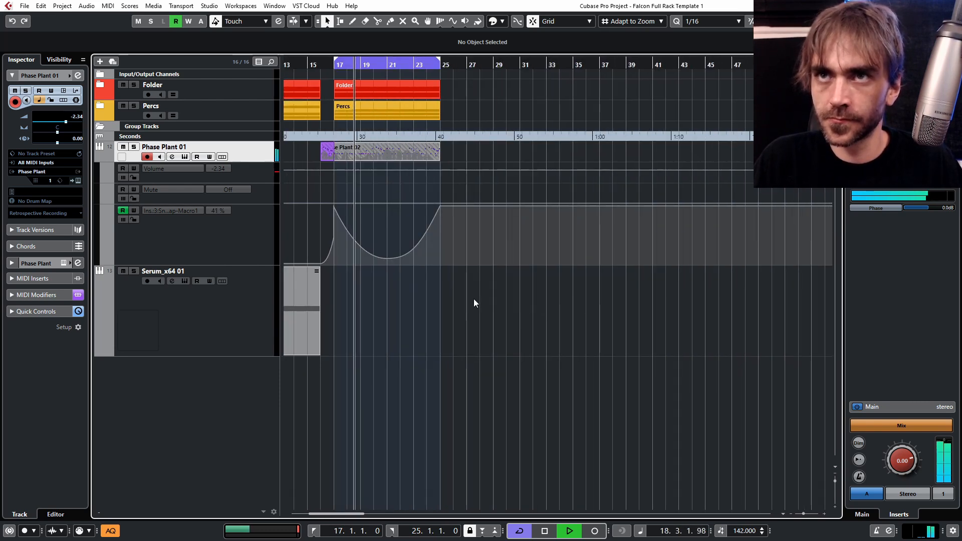
# Set Phase Plant 01's Macro 1 automation point at bar 21 to 13.91.
pyautogui.scroll(6, 426, 286)
pyautogui.moveTo(537, 260); pyautogui.dragTo(536, 257)
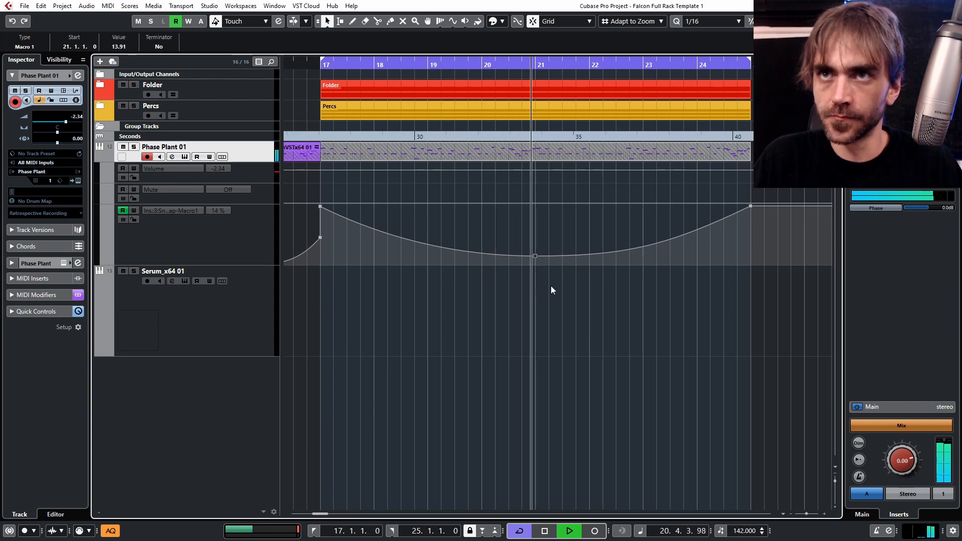
pyautogui.scroll(-2, 590, 290)
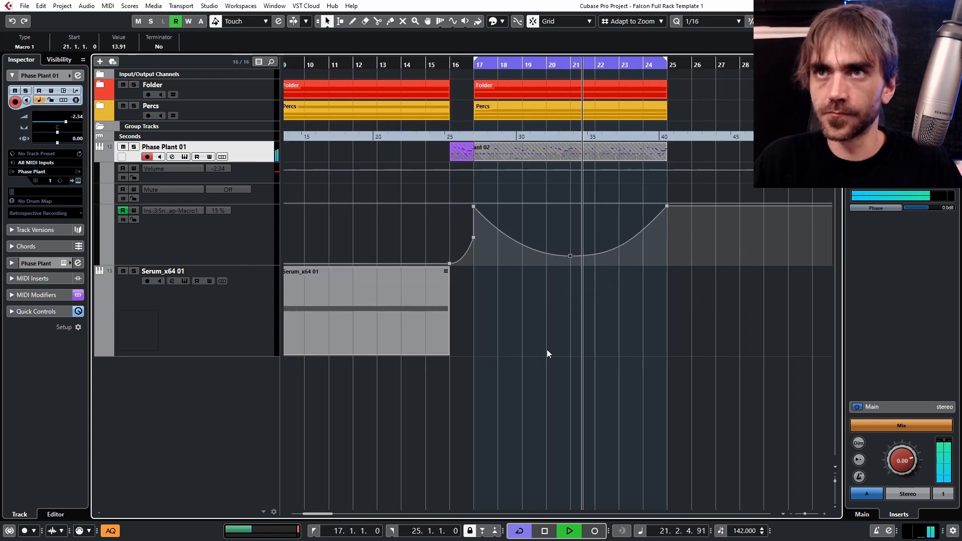
# Collapse Phase Plant 01's automation lanes and set its channel volume to -2.60.
pyautogui.click(106, 156)
pyautogui.click(78, 75)
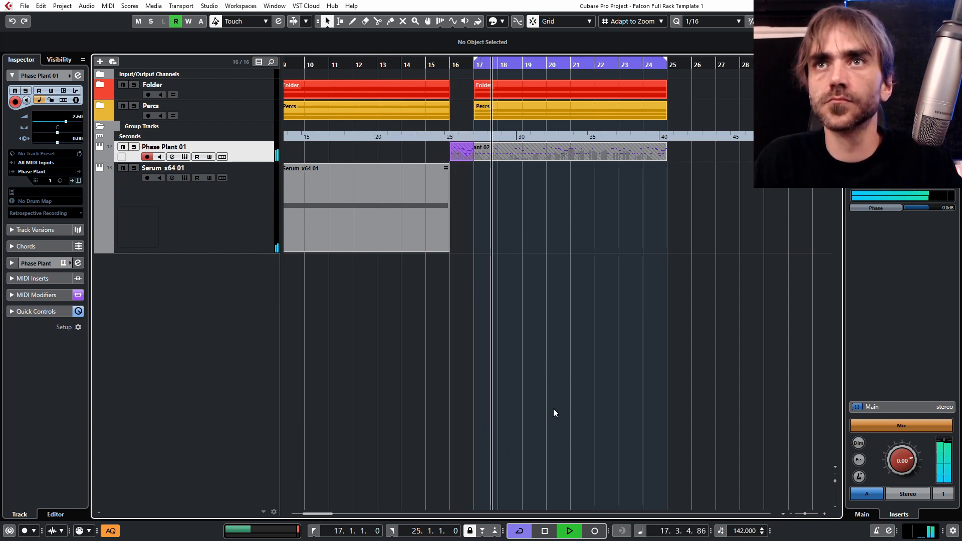
# Stop playback with the playhead at bar 11.
pyautogui.scroll(-5, 550, 375)
pyautogui.scroll(4, 439, 382)
pyautogui.hscroll(-1, 436, 396)
pyautogui.scroll(-2, 440, 396)
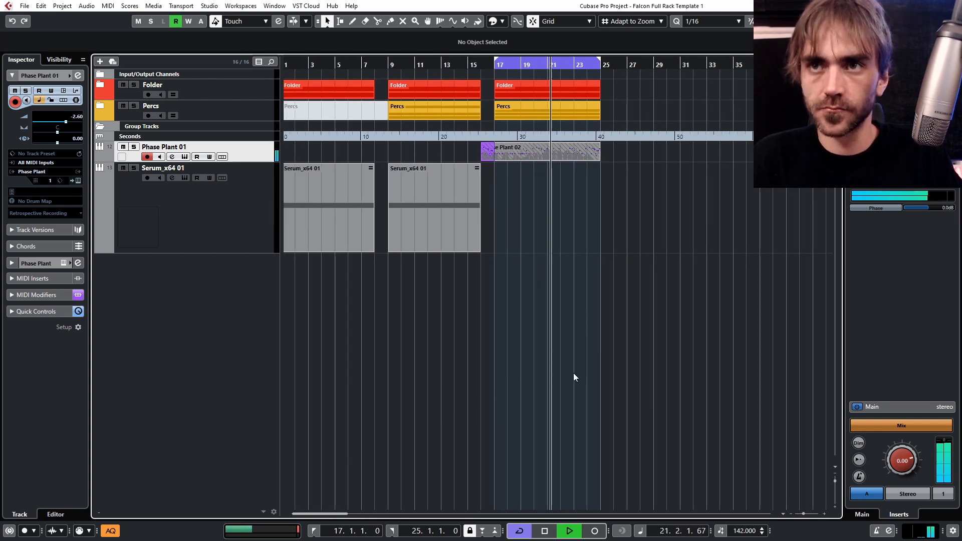
pyautogui.scroll(3, 507, 332)
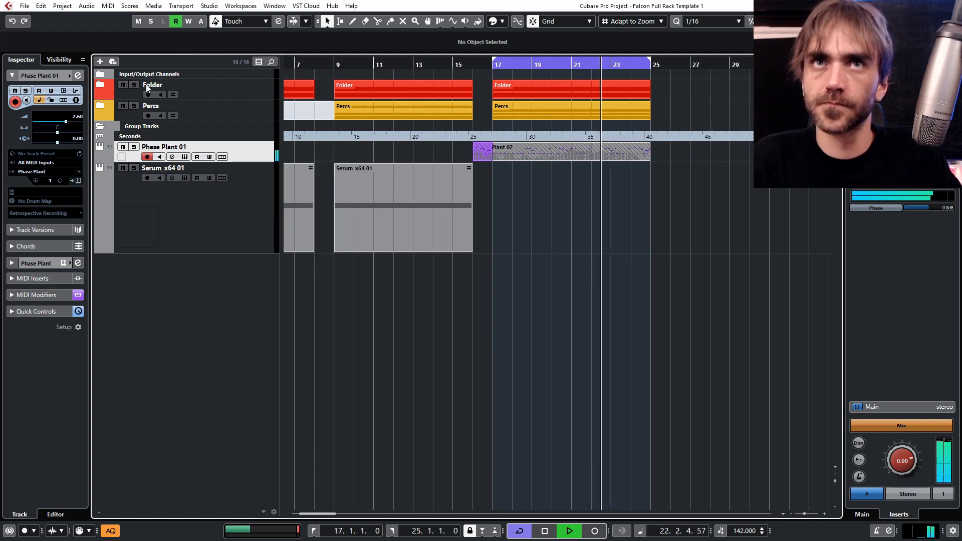
pyautogui.press('space')
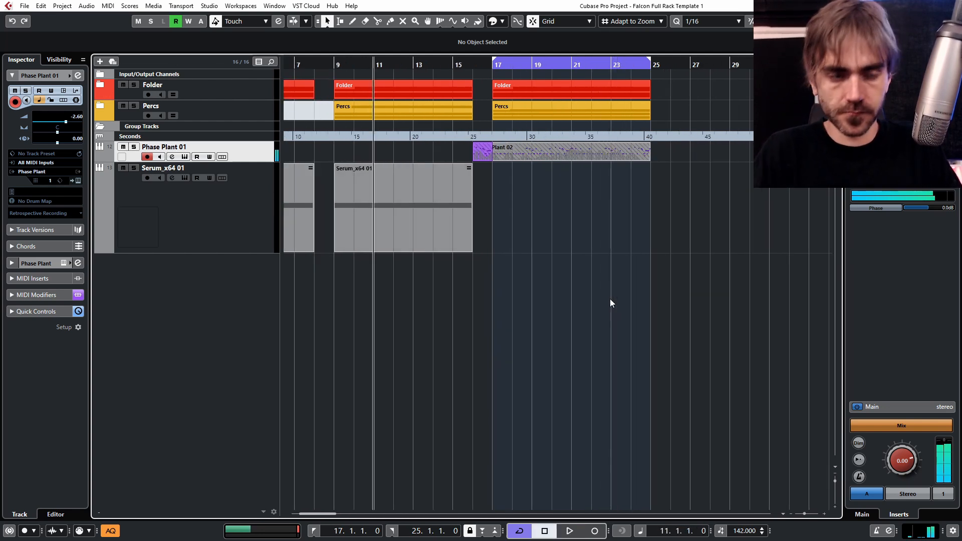